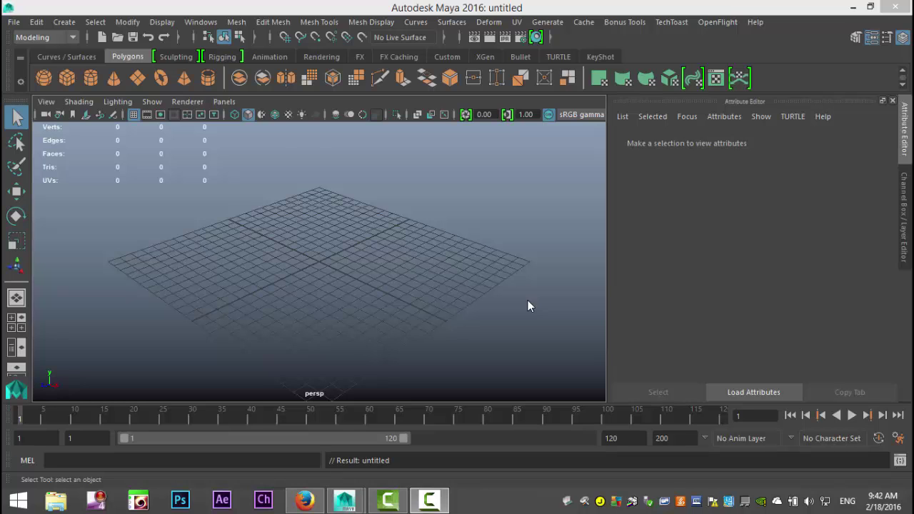
Step: Create a polygon cube at the origin and scale it uniformly to about 11.075
{"action": "left_click", "coordinate": [67, 77]}
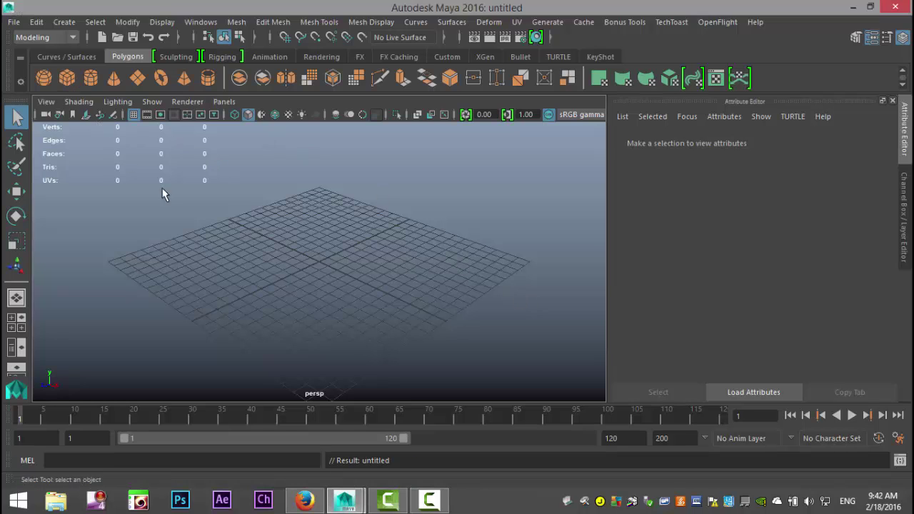
{"action": "key", "text": "r"}
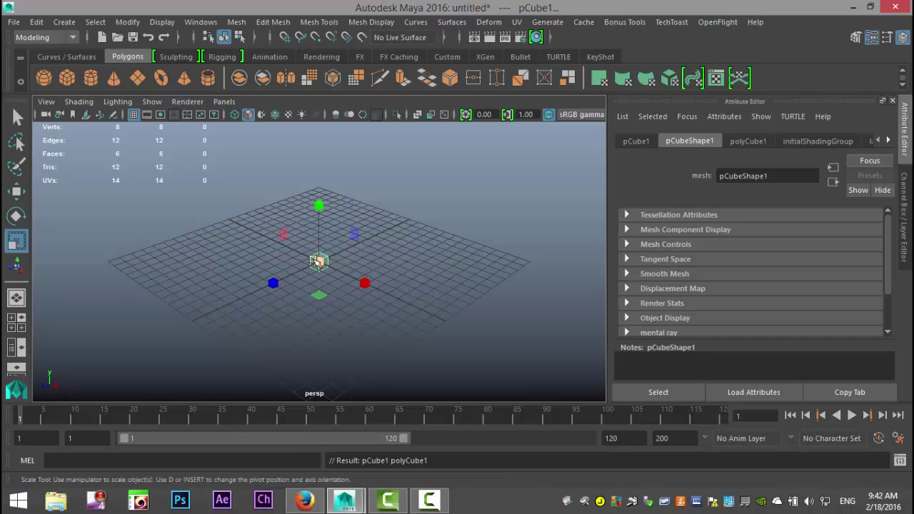
{"action": "left_click_drag", "start_coordinate": [319, 261], "coordinate": [426, 278]}
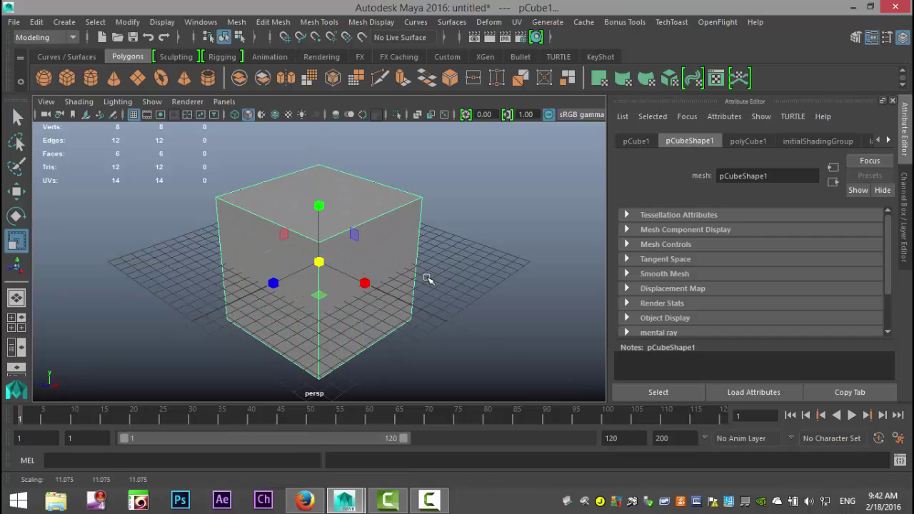
{"action": "left_click_drag", "start_coordinate": [386, 336], "coordinate": [409, 332], "text": "alt"}
{"action": "left_click_drag", "start_coordinate": [445, 302], "coordinate": [451, 323], "text": "alt"}
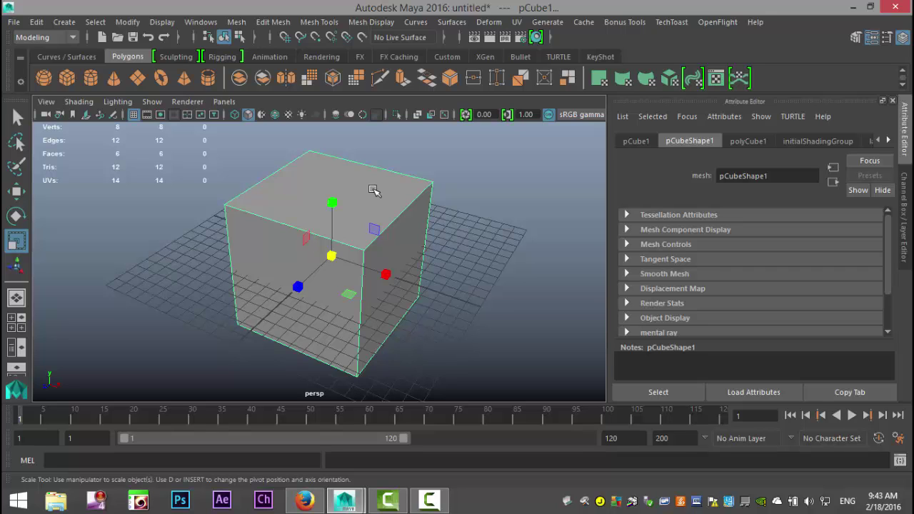
{"action": "left_click_drag", "start_coordinate": [458, 303], "coordinate": [431, 296], "text": "alt"}
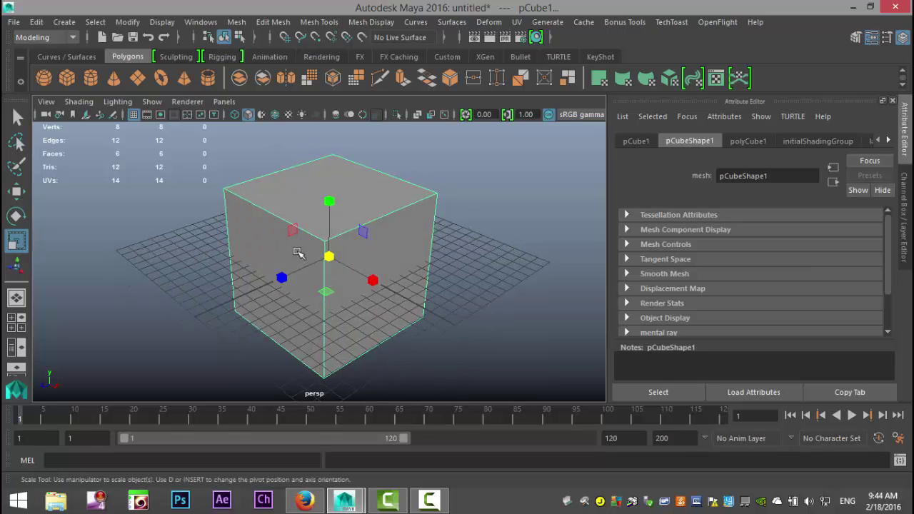
Step: Change the colour of the cube's default lambert1 material, trying red and yellow before settling on green
{"action": "left_click", "coordinate": [888, 140]}
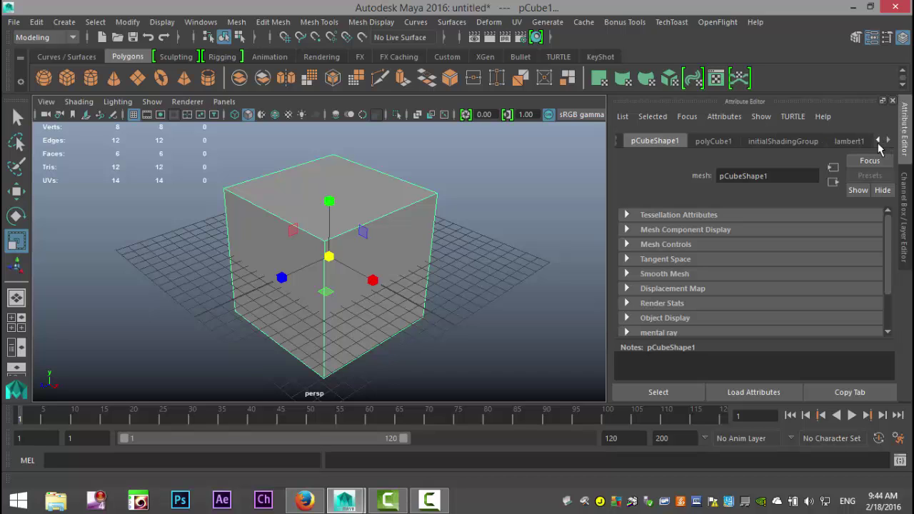
{"action": "left_click", "coordinate": [855, 141]}
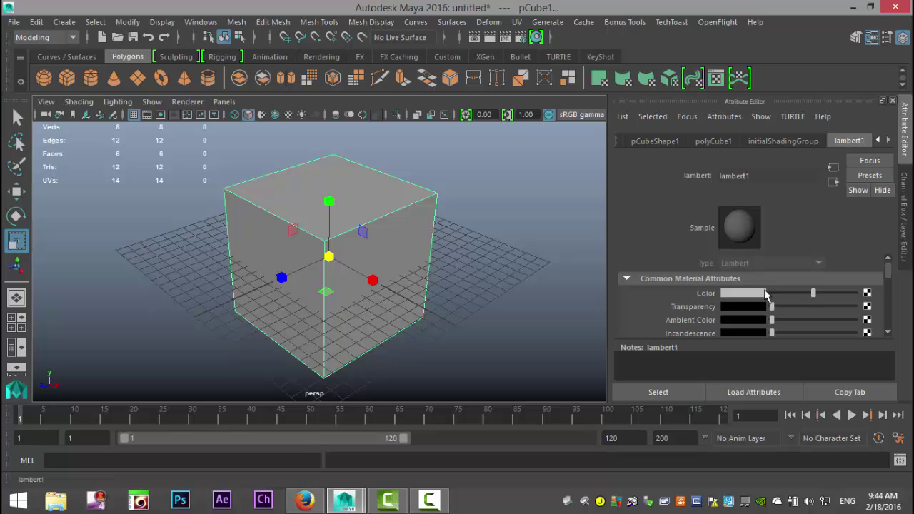
{"action": "left_click", "coordinate": [738, 299]}
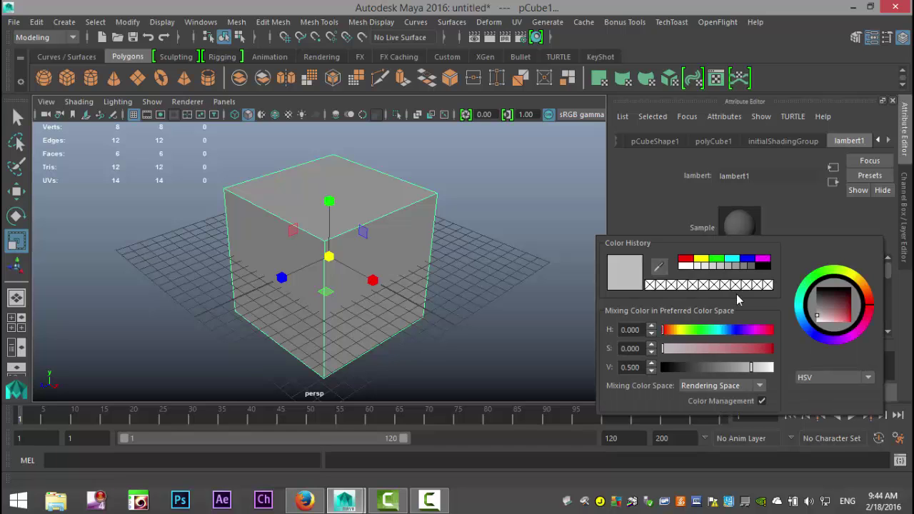
{"action": "left_click", "coordinate": [688, 259]}
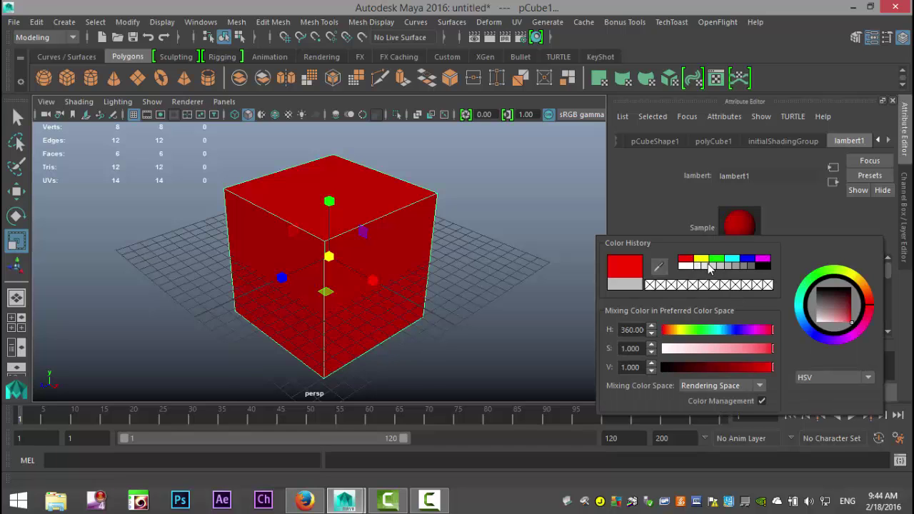
{"action": "left_click", "coordinate": [701, 259]}
{"action": "left_click", "coordinate": [713, 260]}
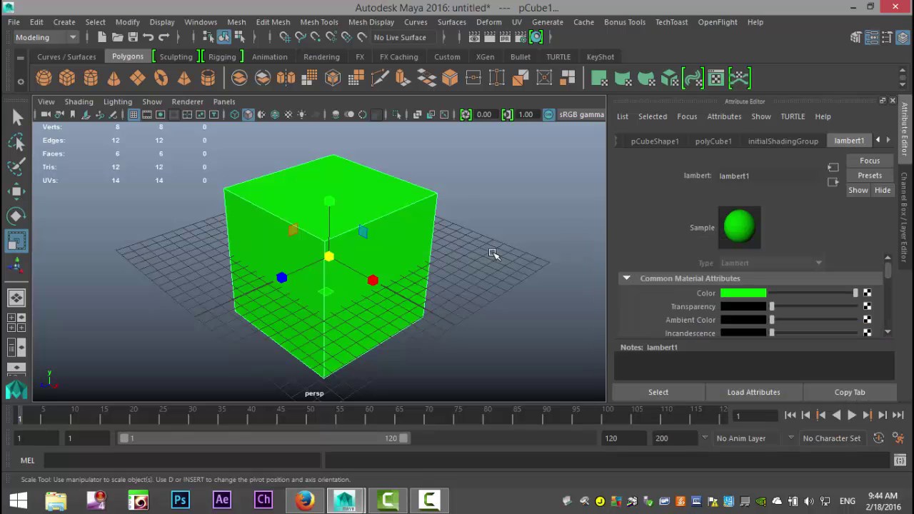
Step: Assign a new Lambert material to the cube
{"action": "middle_click_drag", "start_coordinate": [494, 255], "coordinate": [475, 258], "text": "alt"}
{"action": "left_click_drag", "start_coordinate": [475, 258], "coordinate": [491, 304], "text": "alt"}
{"action": "right_click", "coordinate": [338, 219]}
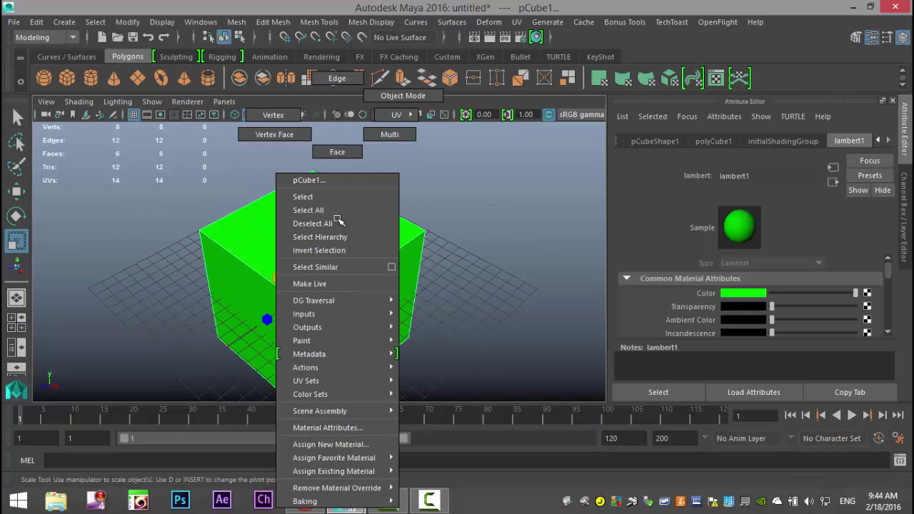
{"action": "left_click", "coordinate": [358, 445]}
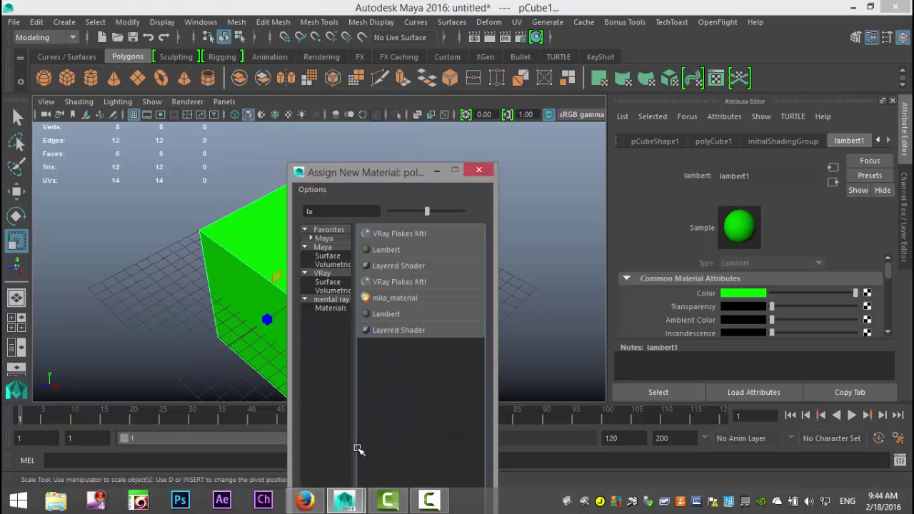
{"action": "left_click", "coordinate": [400, 251]}
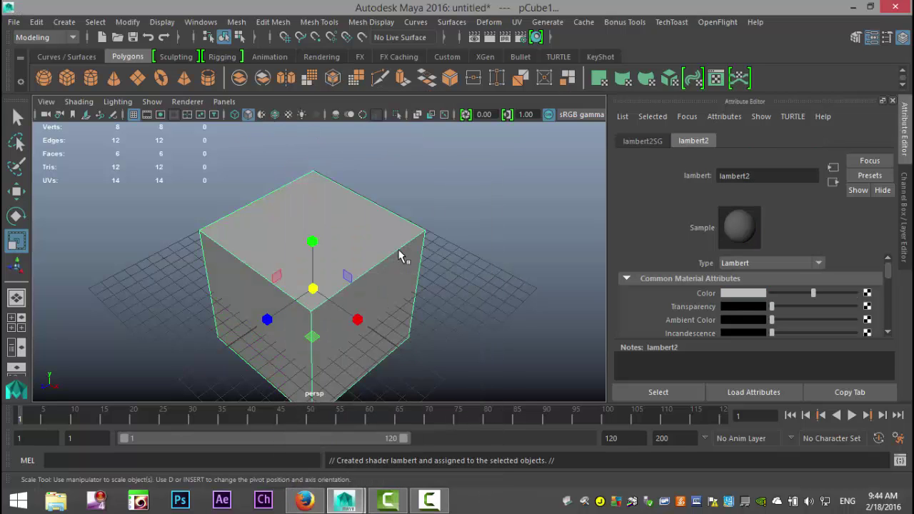
Step: Map a File texture to the new Lambert's colour and load dark-vintage-wood-texture-fy4d3txc7.jpg from the Desktop as its image
{"action": "left_click", "coordinate": [867, 294]}
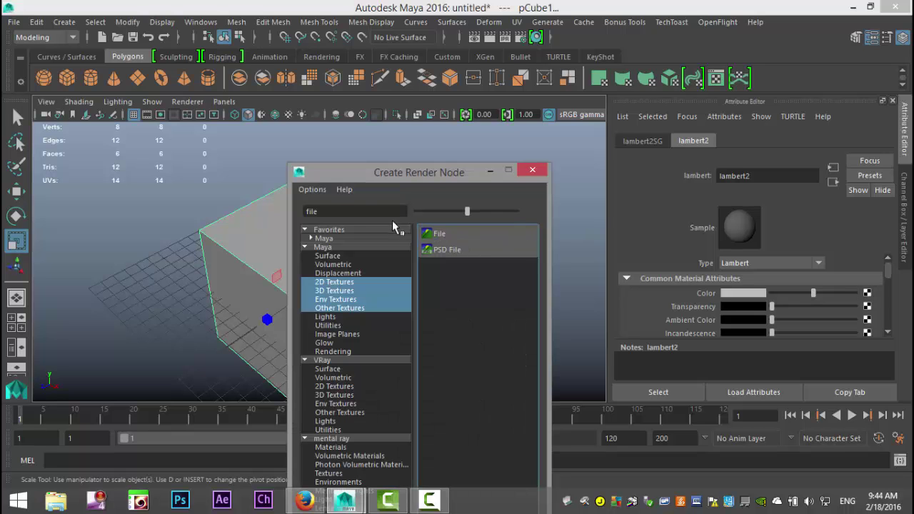
{"action": "left_click", "coordinate": [450, 233]}
{"action": "left_click_drag", "start_coordinate": [441, 280], "coordinate": [514, 281], "text": "alt"}
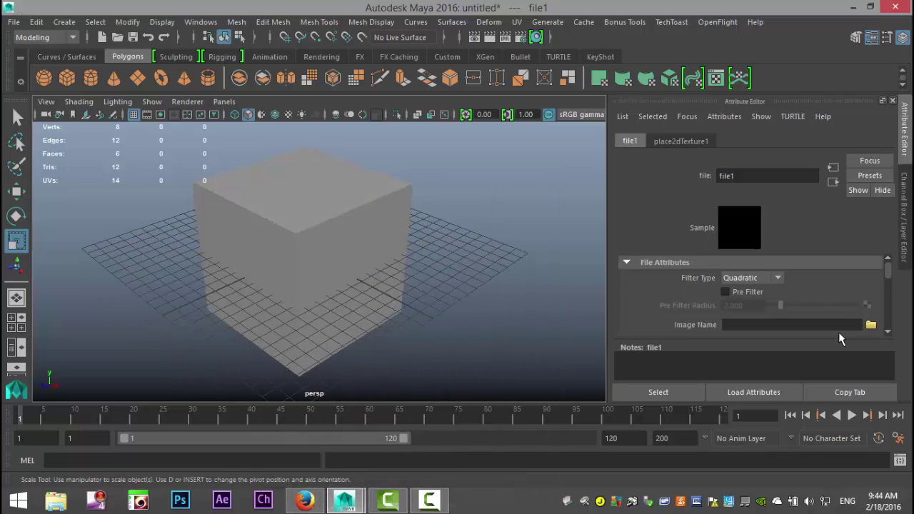
{"action": "left_click", "coordinate": [870, 325]}
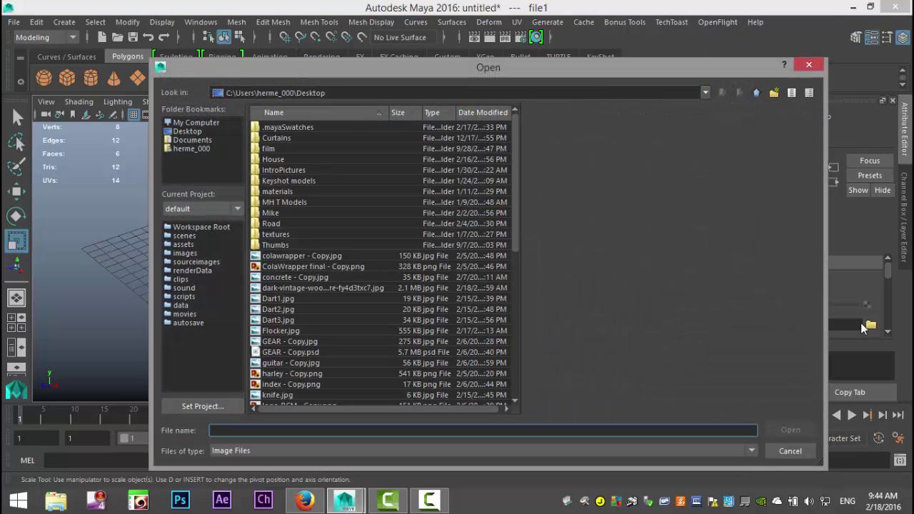
{"action": "left_click", "coordinate": [306, 288]}
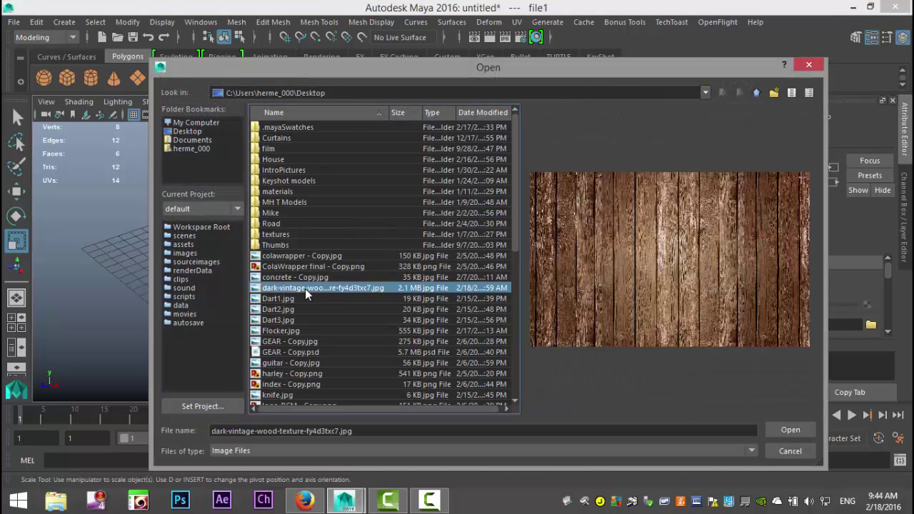
{"action": "left_click", "coordinate": [789, 429]}
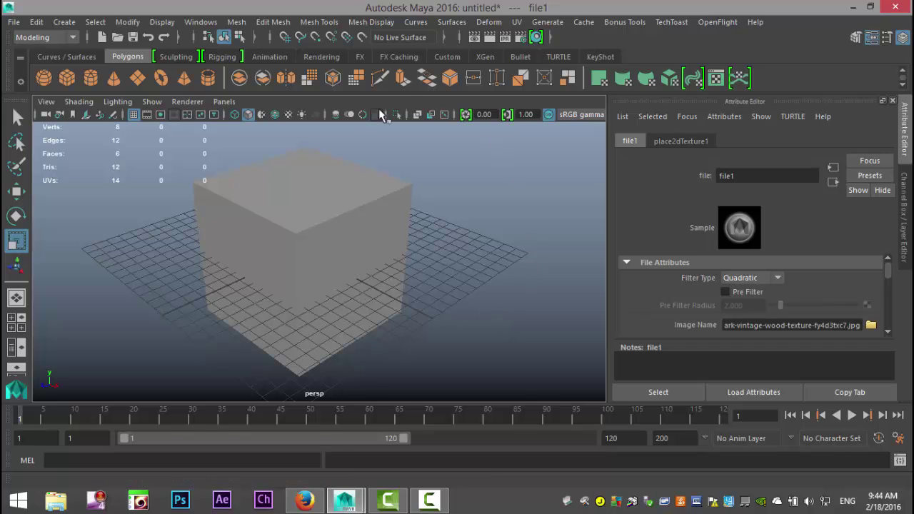
Step: Turn on textured display in the perspective view, check the wood on the cube's sides and select the cube
{"action": "left_click", "coordinate": [287, 115]}
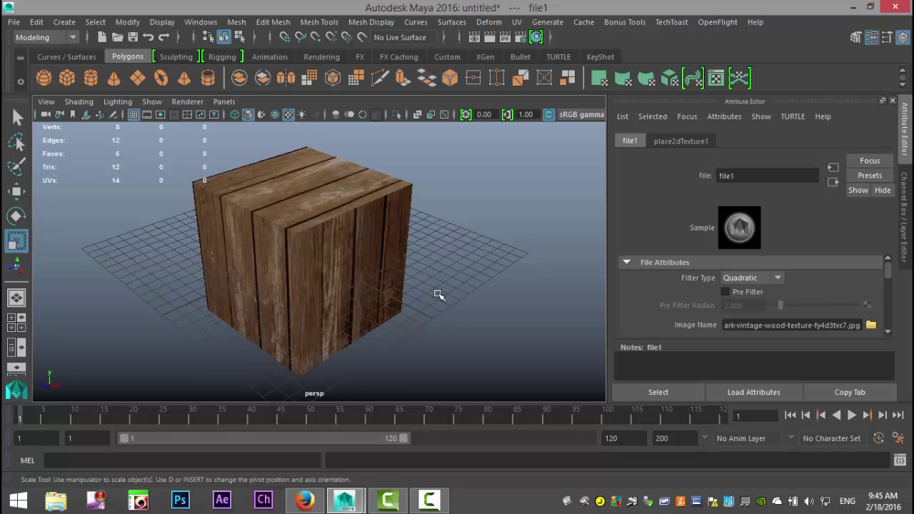
{"action": "left_click_drag", "start_coordinate": [422, 297], "coordinate": [346, 278], "text": "alt"}
{"action": "left_click_drag", "start_coordinate": [425, 329], "coordinate": [355, 277], "text": "alt"}
{"action": "left_click", "coordinate": [339, 254]}
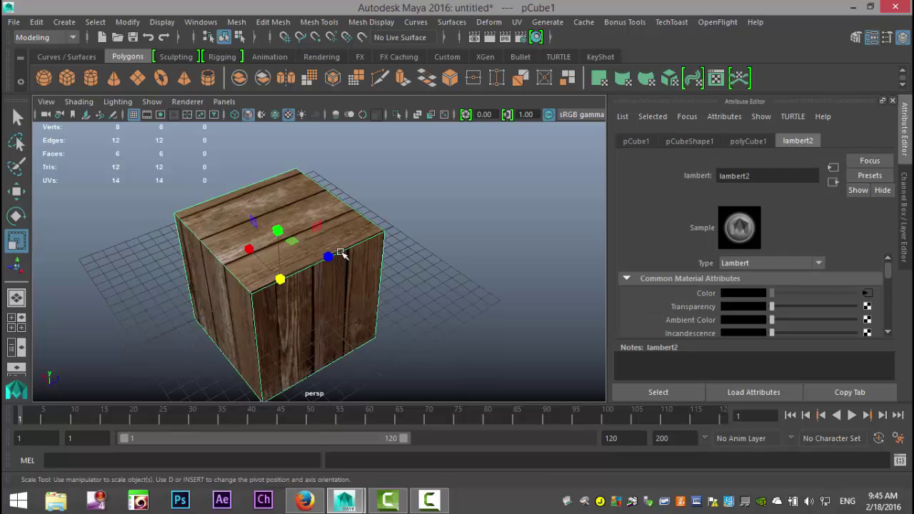
{"action": "mouse_move", "coordinate": [383, 250]}
{"action": "left_mouse_down", "text": "alt"}
{"action": "mouse_move", "coordinate": [433, 245]}
{"action": "mouse_move", "coordinate": [395, 259]}
{"action": "left_mouse_up", "text": "alt"}
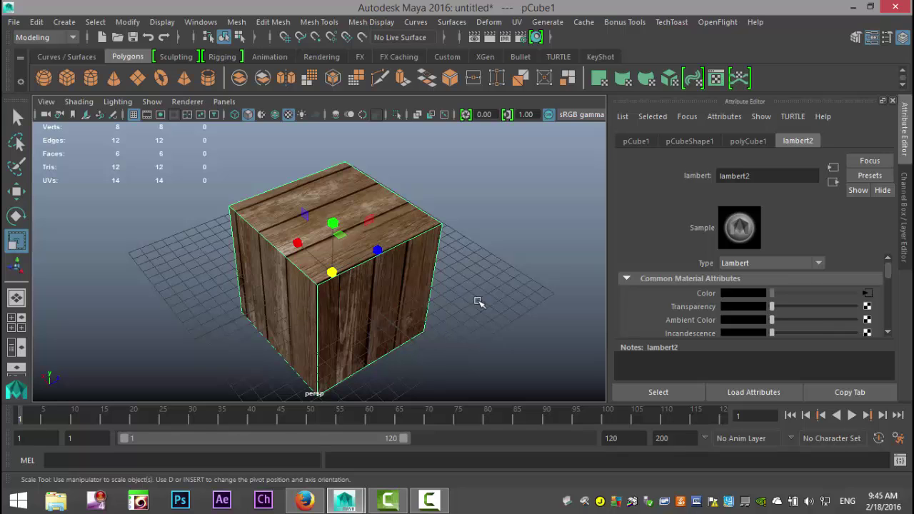
Step: Apply Automatic UV mapping to the cube and inspect how the planks run across its edges
{"action": "left_click", "coordinate": [518, 23]}
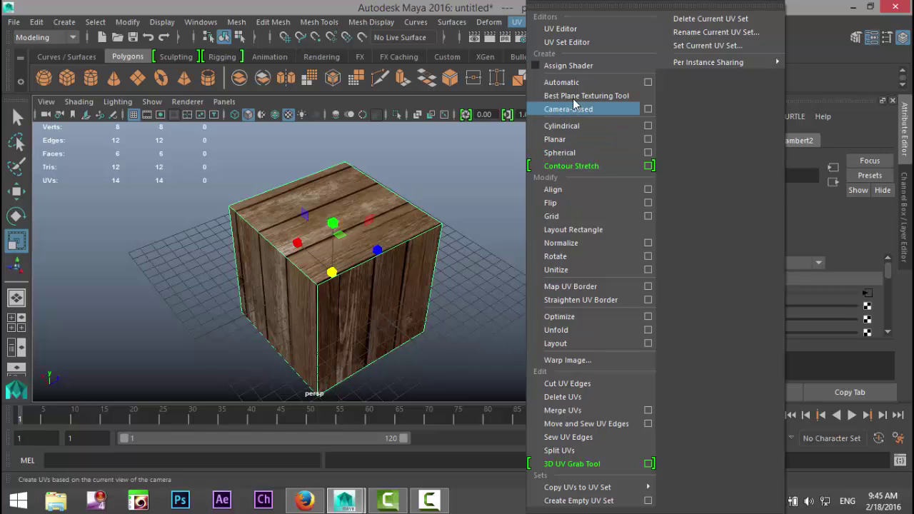
{"action": "left_click", "coordinate": [591, 83]}
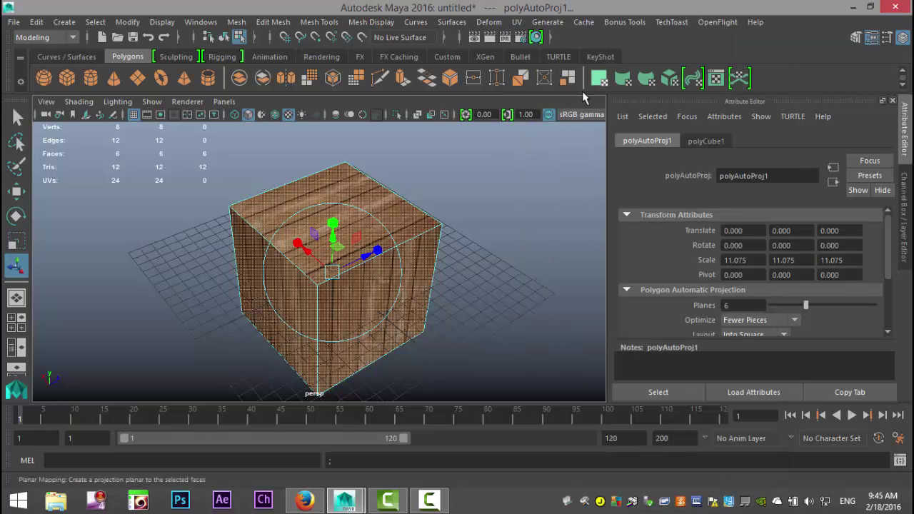
{"action": "mouse_move", "coordinate": [482, 273]}
{"action": "left_mouse_down", "text": "alt"}
{"action": "mouse_move", "coordinate": [495, 266]}
{"action": "mouse_move", "coordinate": [480, 296]}
{"action": "mouse_move", "coordinate": [501, 260]}
{"action": "mouse_move", "coordinate": [547, 289]}
{"action": "mouse_move", "coordinate": [483, 278]}
{"action": "mouse_move", "coordinate": [489, 286]}
{"action": "left_mouse_up", "text": "alt"}
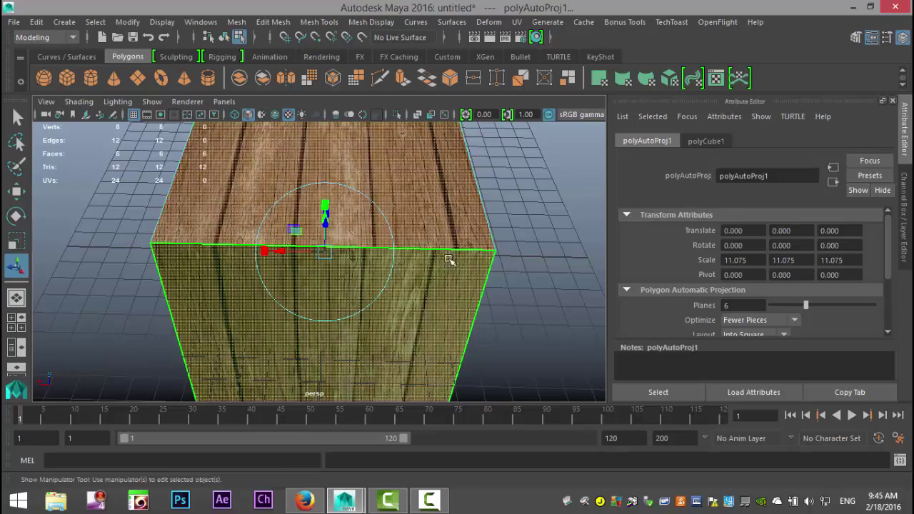
{"action": "left_click_drag", "start_coordinate": [421, 257], "coordinate": [365, 252], "text": "alt"}
{"action": "scroll", "coordinate": [364, 251], "scroll_direction": "down", "scroll_amount": 5}
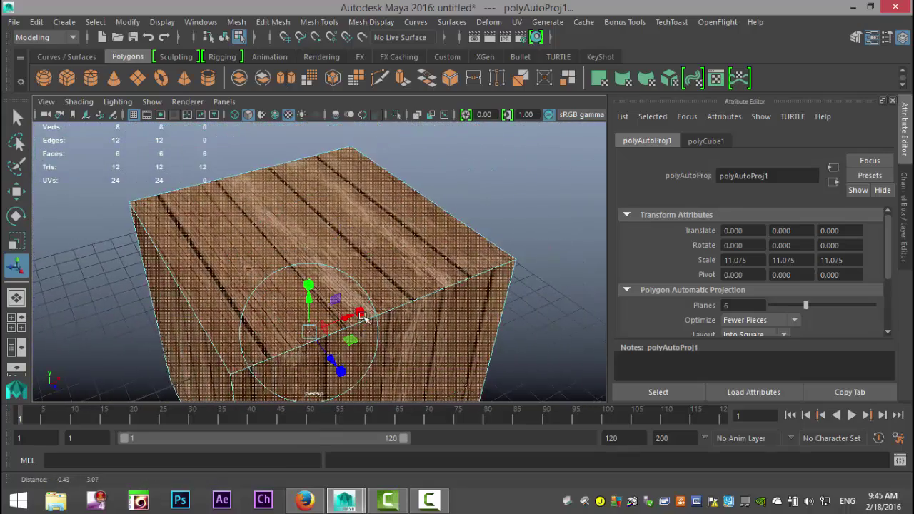
{"action": "left_click_drag", "start_coordinate": [386, 301], "coordinate": [395, 216], "text": "alt"}
Step: Return the cube to object mode and open its UV layout in the UV Editor
{"action": "right_click_drag", "start_coordinate": [394, 214], "coordinate": [398, 97]}
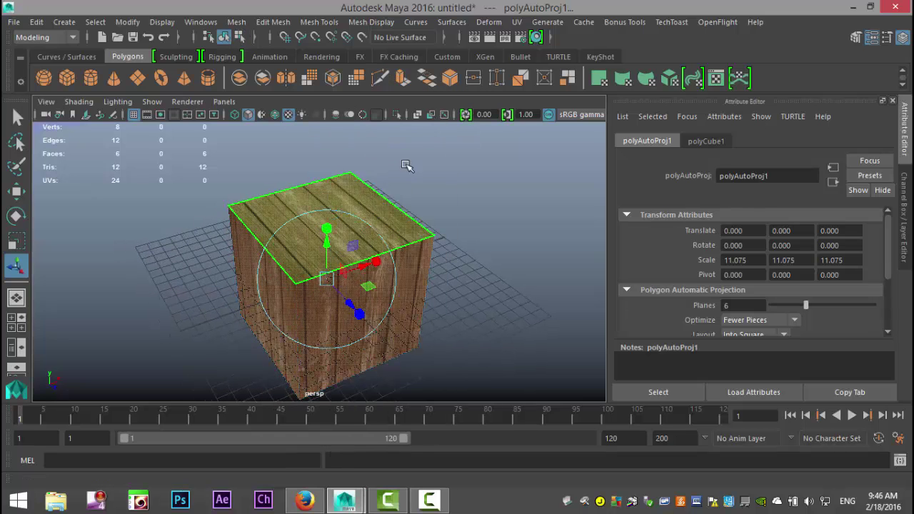
{"action": "left_click", "coordinate": [516, 21]}
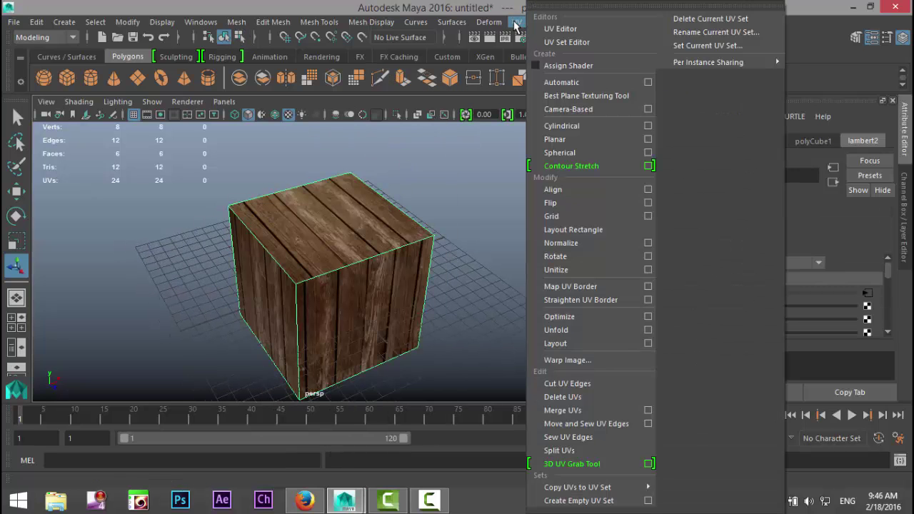
{"action": "left_click", "coordinate": [567, 30]}
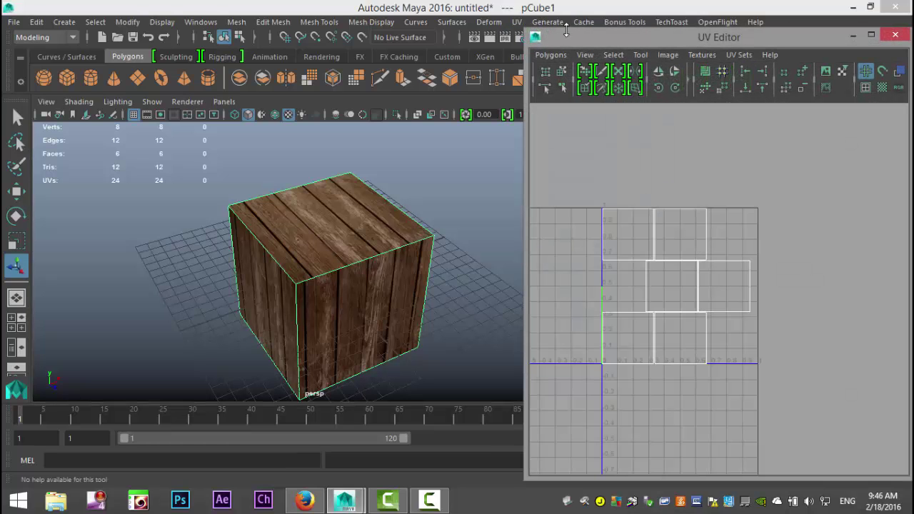
{"action": "mouse_move", "coordinate": [684, 368]}
{"action": "right_mouse_down", "text": "alt"}
{"action": "mouse_move", "coordinate": [696, 357]}
{"action": "mouse_move", "coordinate": [702, 372]}
{"action": "mouse_move", "coordinate": [687, 381]}
{"action": "right_mouse_up", "text": "alt"}
{"action": "mouse_move", "coordinate": [687, 381]}
{"action": "middle_mouse_down", "text": "alt"}
{"action": "mouse_move", "coordinate": [672, 388]}
{"action": "mouse_move", "coordinate": [693, 398]}
{"action": "middle_mouse_up", "text": "alt"}
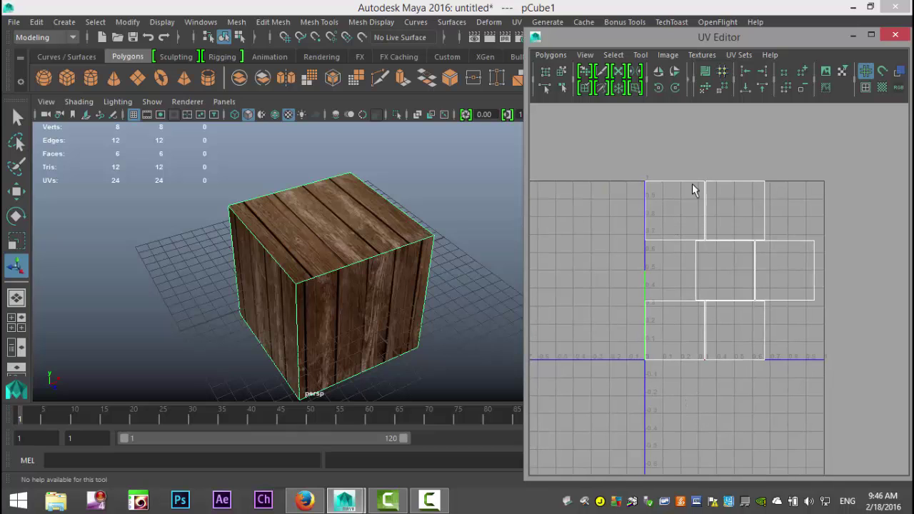
Step: In face mode, move the upper-left and inner middle-row UV faces out beyond the left side of the 0–1 UV square
{"action": "right_click_drag", "start_coordinate": [679, 210], "coordinate": [638, 191]}
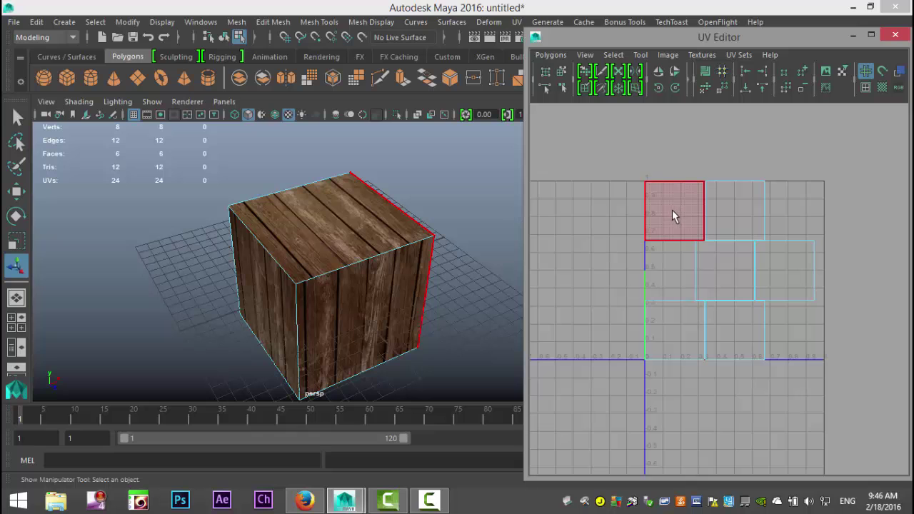
{"action": "left_click", "coordinate": [672, 214]}
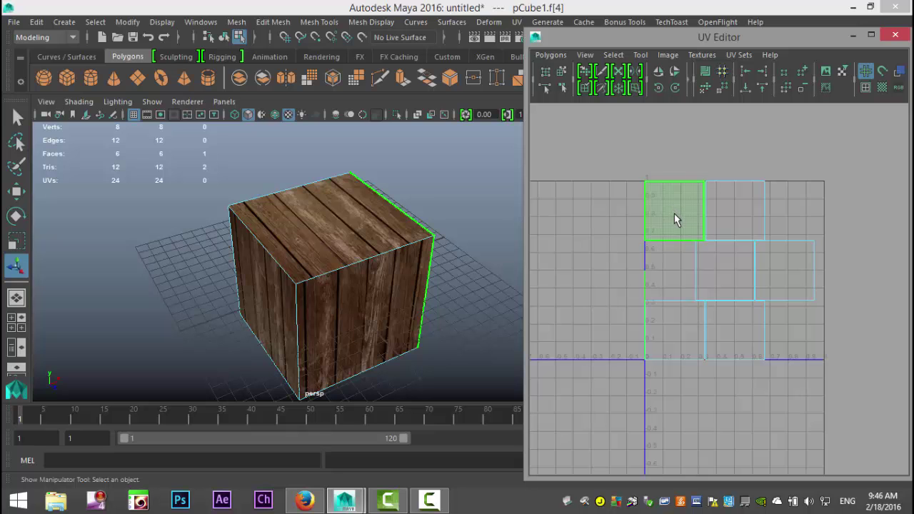
{"action": "key", "text": "w"}
{"action": "left_click_drag", "start_coordinate": [677, 225], "coordinate": [612, 188]}
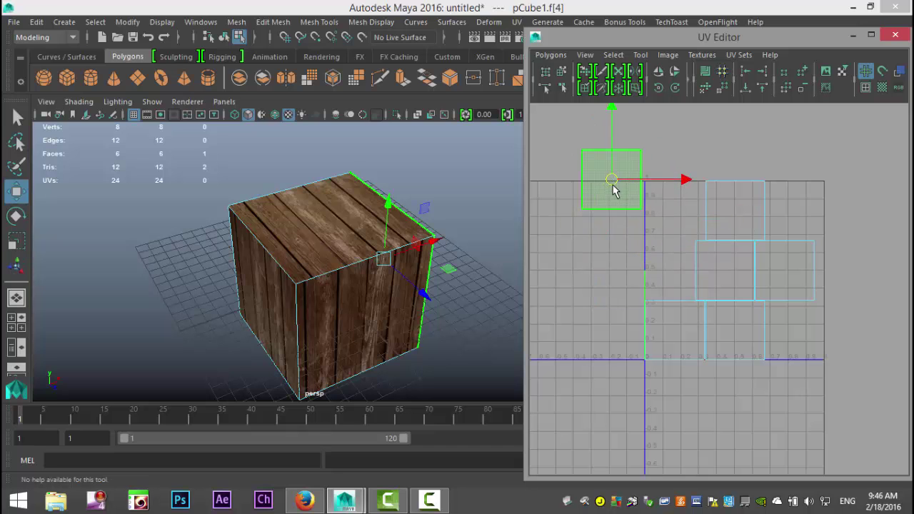
{"action": "left_click", "coordinate": [723, 279]}
{"action": "left_click_drag", "start_coordinate": [723, 279], "coordinate": [584, 303]}
Step: Spread out three more UV faces: upper-right one beyond the top, remaining middle-row one up and inward, lower-right one to the bottom-right corner
{"action": "left_click", "coordinate": [745, 216]}
{"action": "left_click_drag", "start_coordinate": [755, 196], "coordinate": [807, 140]}
{"action": "left_click", "coordinate": [785, 277]}
{"action": "left_click_drag", "start_coordinate": [786, 277], "coordinate": [732, 238]}
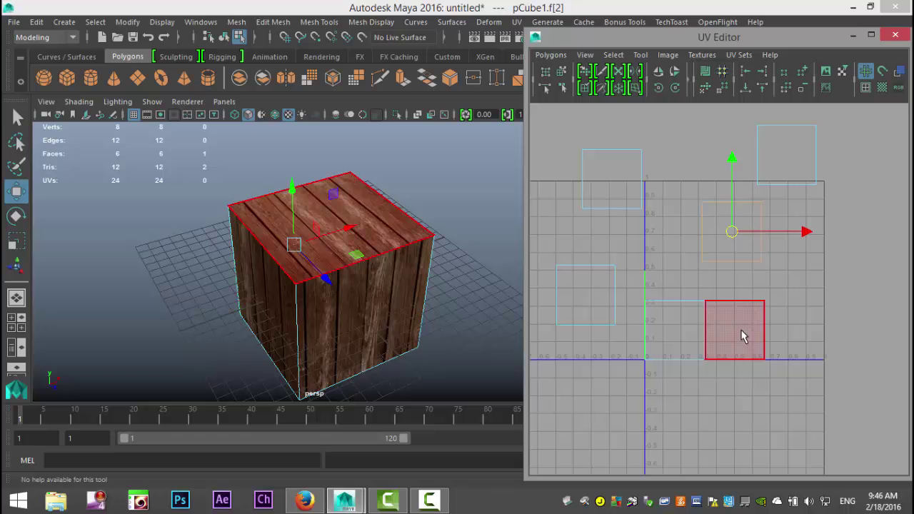
{"action": "left_click", "coordinate": [740, 344]}
{"action": "left_click_drag", "start_coordinate": [740, 338], "coordinate": [813, 371]}
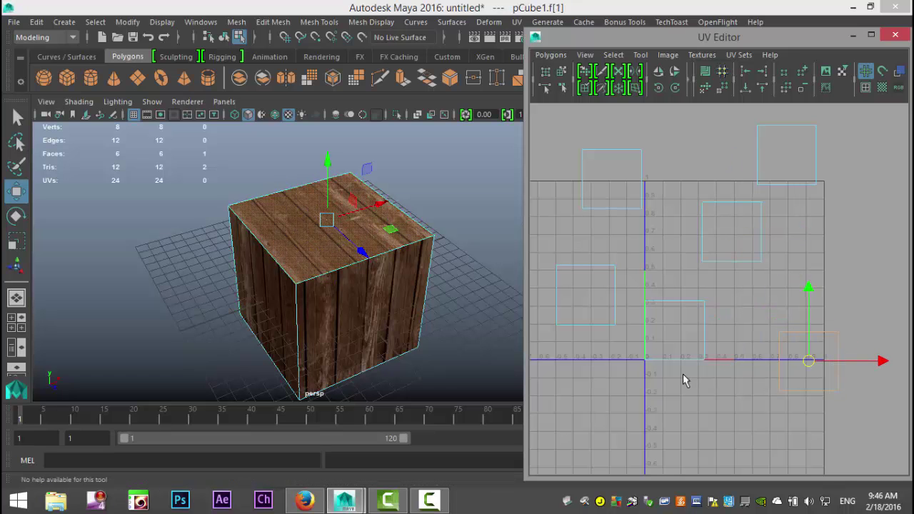
{"action": "left_click_drag", "start_coordinate": [414, 311], "coordinate": [300, 289], "text": "alt"}
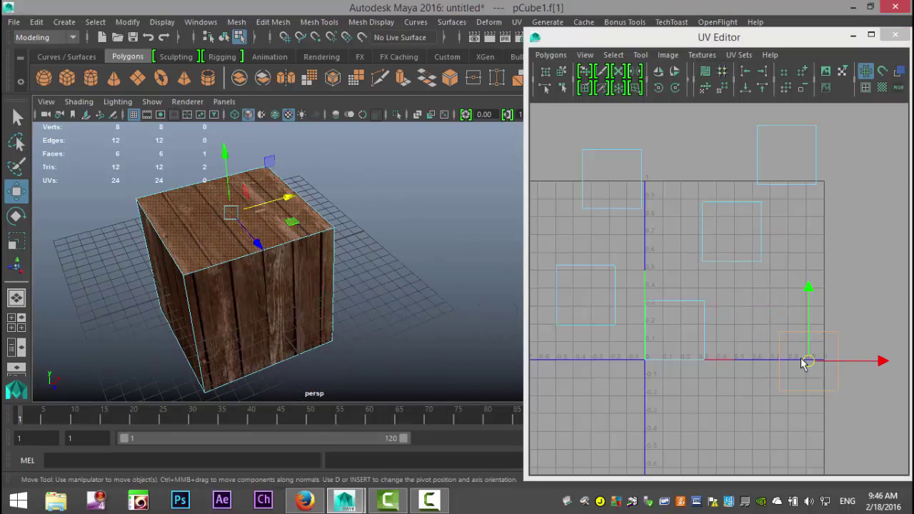
Step: Move the cube's top-face UVs up inside the 0–1 square and inspect the plank seam between the top and front faces
{"action": "left_click_drag", "start_coordinate": [813, 362], "coordinate": [775, 317]}
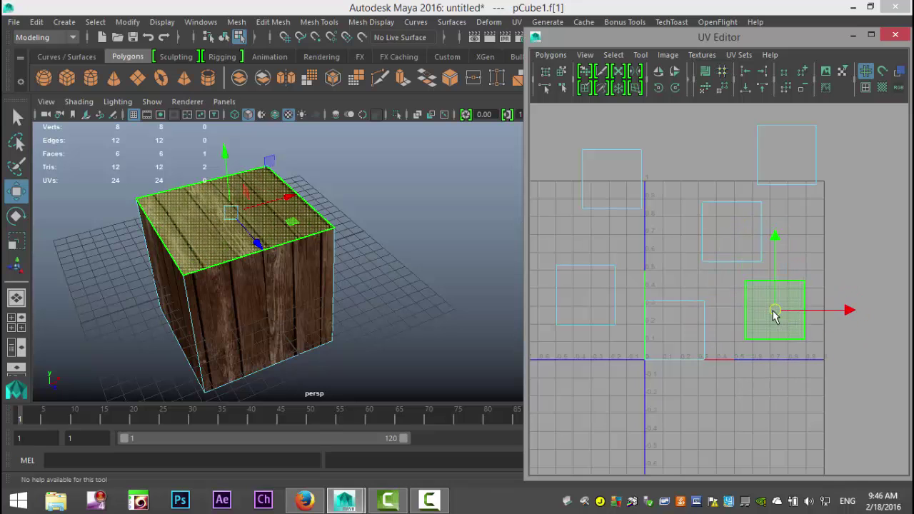
{"action": "left_click", "coordinate": [441, 326]}
{"action": "left_click_drag", "start_coordinate": [345, 325], "coordinate": [323, 316], "text": "alt"}
{"action": "left_click", "coordinate": [205, 208]}
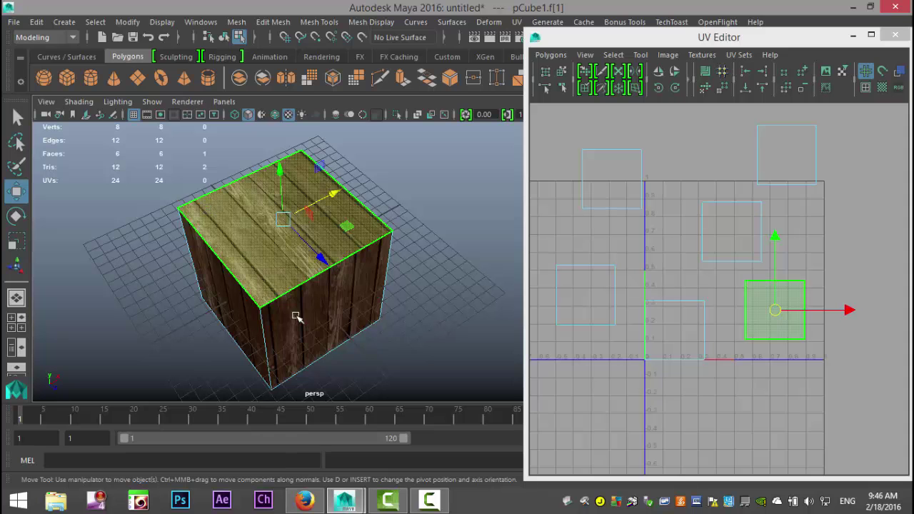
{"action": "left_click_drag", "start_coordinate": [416, 329], "coordinate": [391, 314], "text": "alt"}
{"action": "left_click", "coordinate": [279, 244]}
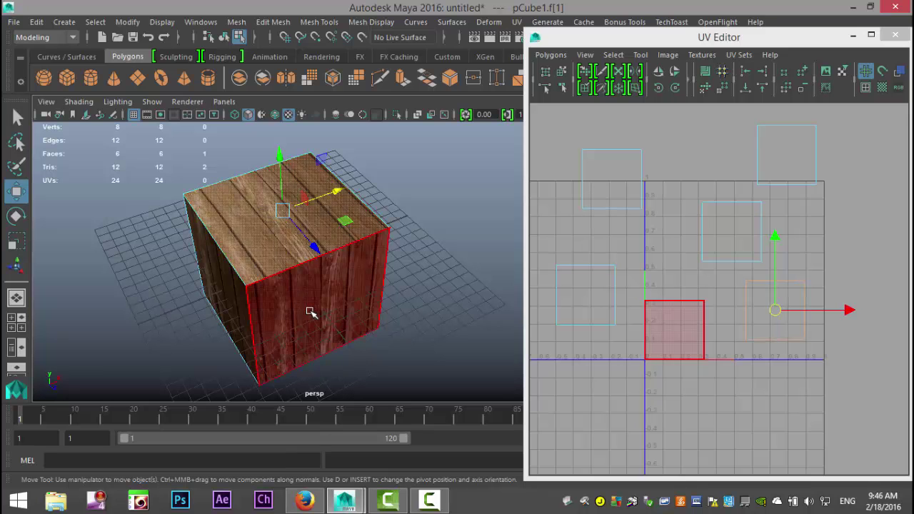
{"action": "left_click_drag", "start_coordinate": [327, 335], "coordinate": [265, 259], "text": "alt"}
{"action": "left_click", "coordinate": [257, 229]}
{"action": "left_click_drag", "start_coordinate": [417, 336], "coordinate": [375, 349], "text": "alt"}
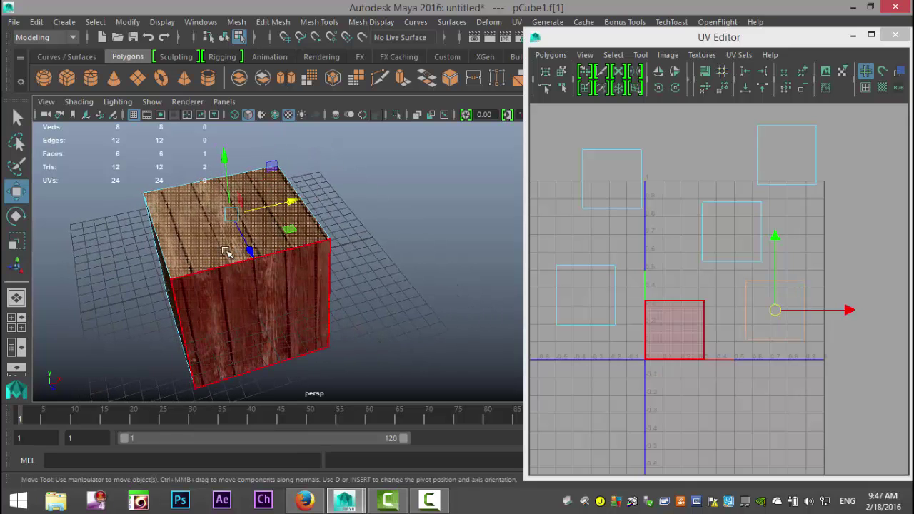
Step: Move and sew the UV edge shared by the cube's top and front faces
{"action": "right_click_drag", "start_coordinate": [767, 286], "coordinate": [761, 248]}
{"action": "left_click", "coordinate": [770, 340]}
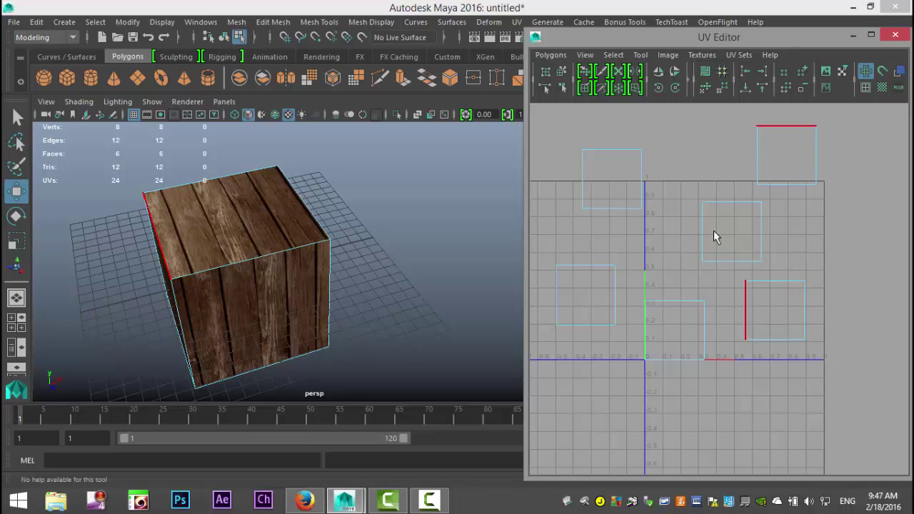
{"action": "left_click", "coordinate": [779, 340]}
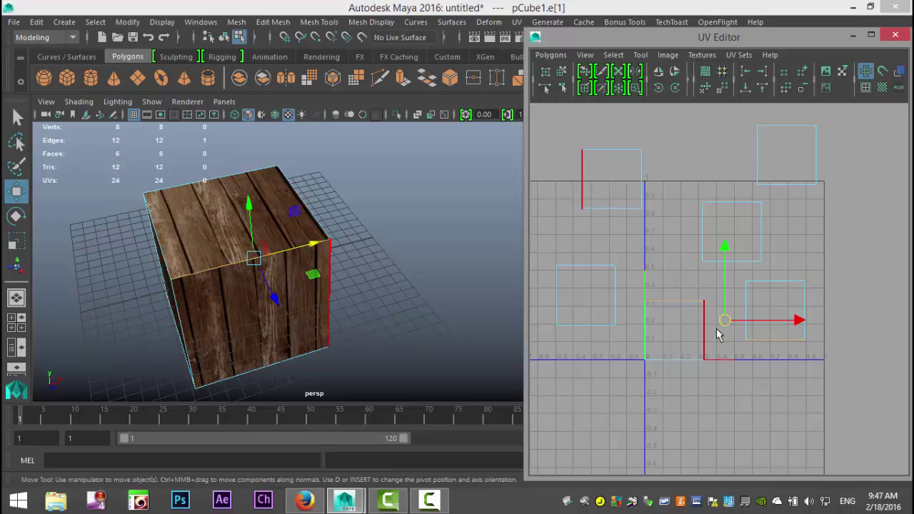
{"action": "left_click", "coordinate": [550, 55]}
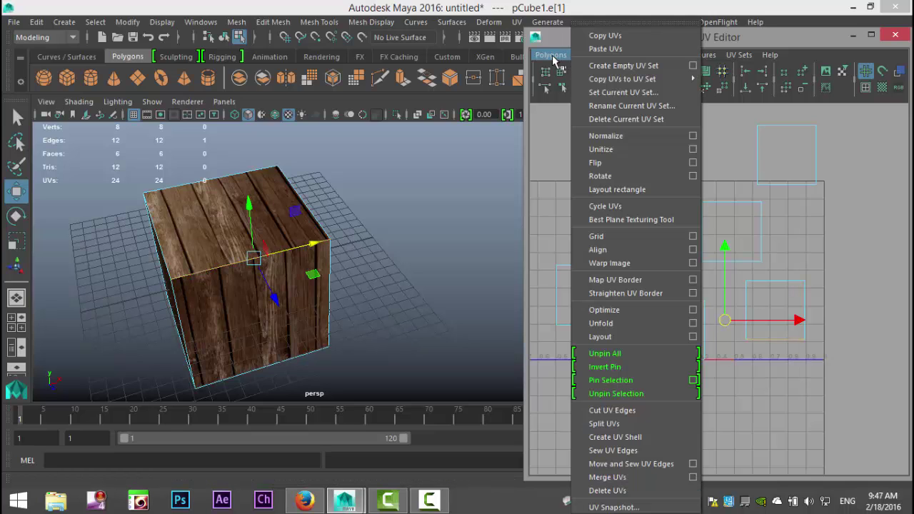
{"action": "left_click", "coordinate": [632, 464]}
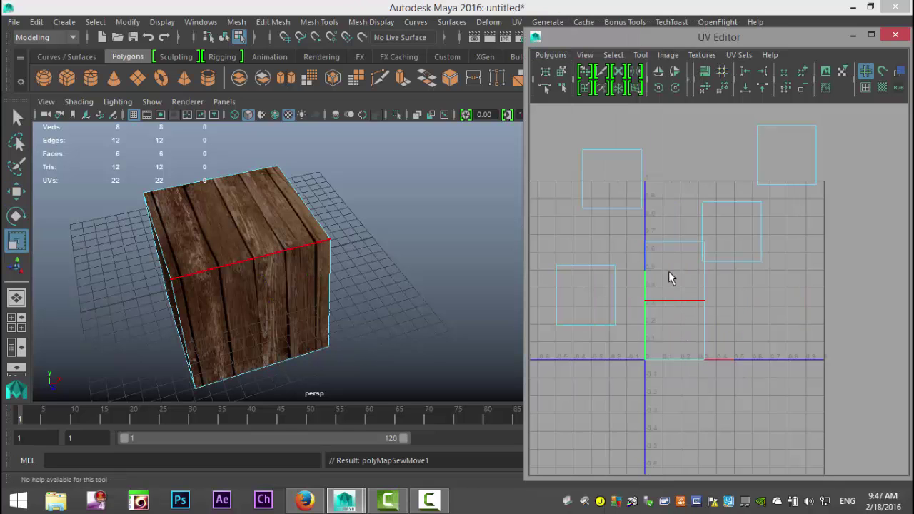
Step: Select the sewn two-face UV shell and compare the planks across the top-front edge by undoing and redoing recent changes
{"action": "right_click_drag", "start_coordinate": [667, 270], "coordinate": [631, 250]}
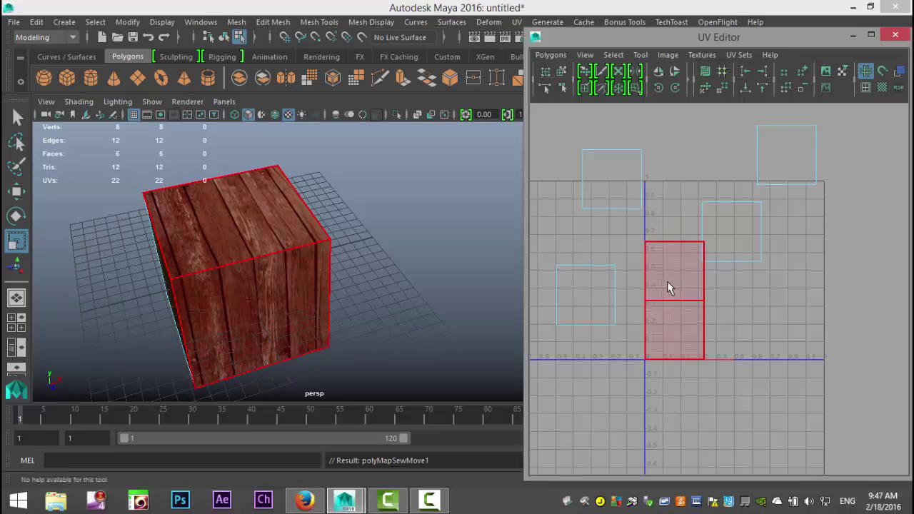
{"action": "left_click", "coordinate": [429, 296]}
{"action": "scroll", "coordinate": [428, 296], "scroll_direction": "up", "scroll_amount": 6}
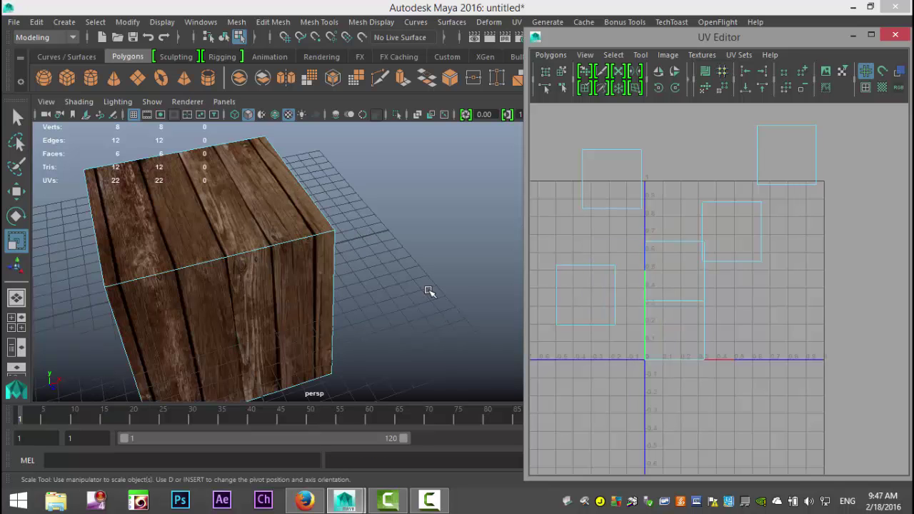
{"action": "left_click_drag", "start_coordinate": [454, 286], "coordinate": [465, 314], "text": "alt"}
{"action": "left_click", "coordinate": [270, 193]}
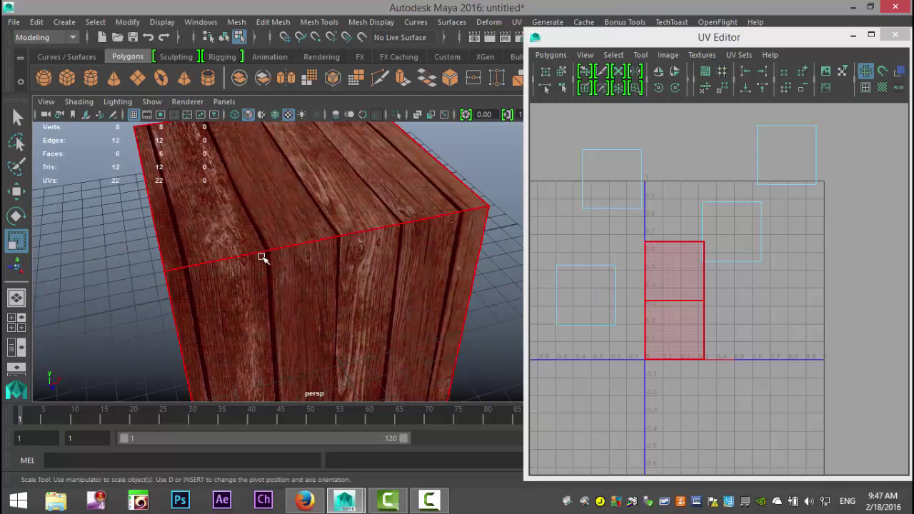
{"action": "key", "text": "ctrl+z"}
{"action": "key", "text": "ctrl+z"}
{"action": "key", "text": "ctrl+z"}
{"action": "key", "text": "shift+z"}
{"action": "key", "text": "shift+z"}
{"action": "key", "text": "shift+z"}
Step: Examine how the planks meet across the edge between the cube's front face and underside
{"action": "left_click_drag", "start_coordinate": [359, 323], "coordinate": [382, 247], "text": "alt"}
{"action": "key", "text": "ctrl+z"}
{"action": "middle_click_drag", "start_coordinate": [381, 247], "coordinate": [378, 260], "text": "alt"}
{"action": "left_click_drag", "start_coordinate": [378, 260], "coordinate": [336, 257], "text": "alt"}
{"action": "left_click", "coordinate": [302, 214]}
{"action": "left_click", "coordinate": [300, 314]}
{"action": "left_click", "coordinate": [320, 271]}
{"action": "left_click", "coordinate": [309, 330]}
{"action": "left_click", "coordinate": [318, 250]}
{"action": "left_click", "coordinate": [319, 290]}
{"action": "left_click", "coordinate": [321, 279]}
Step: In edge mode, move and sew the UV edge shared by the front face and the underside
{"action": "right_click_drag", "start_coordinate": [320, 280], "coordinate": [321, 75]}
{"action": "left_click", "coordinate": [311, 280]}
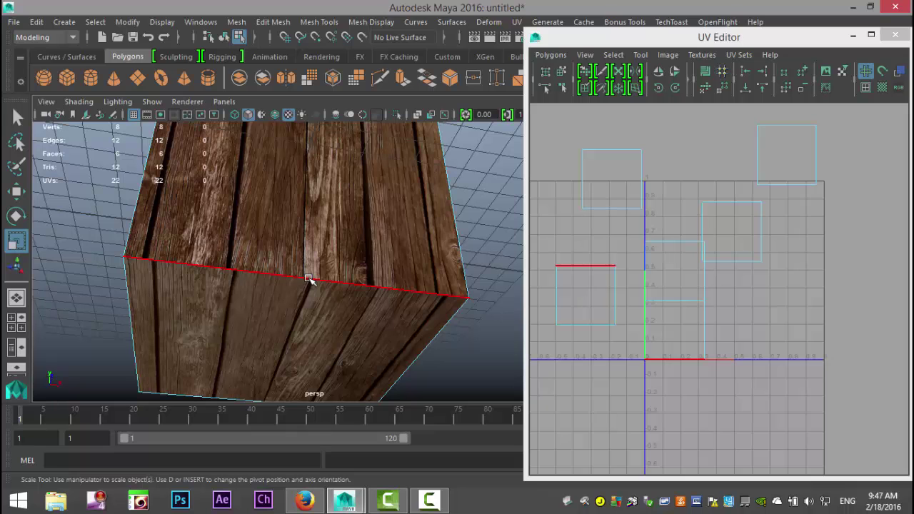
{"action": "left_click", "coordinate": [309, 278]}
{"action": "right_click_drag", "start_coordinate": [670, 366], "coordinate": [666, 335]}
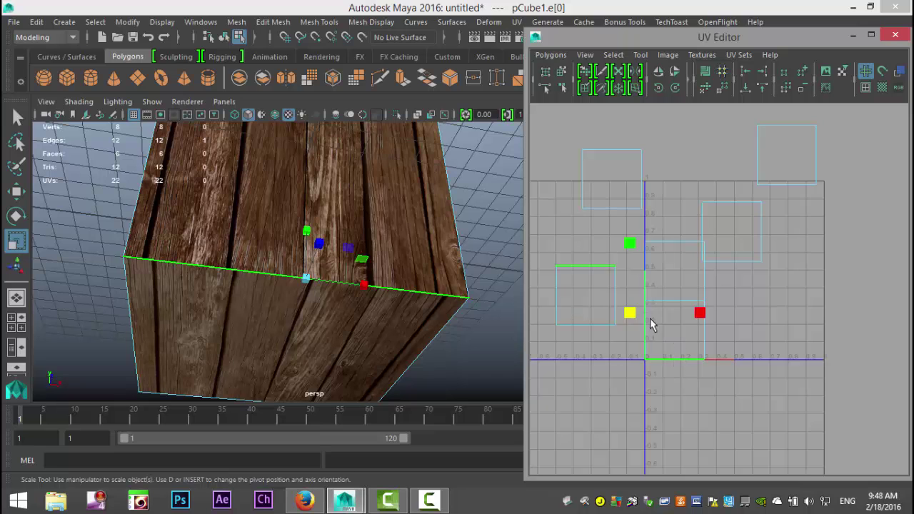
{"action": "left_click", "coordinate": [550, 55]}
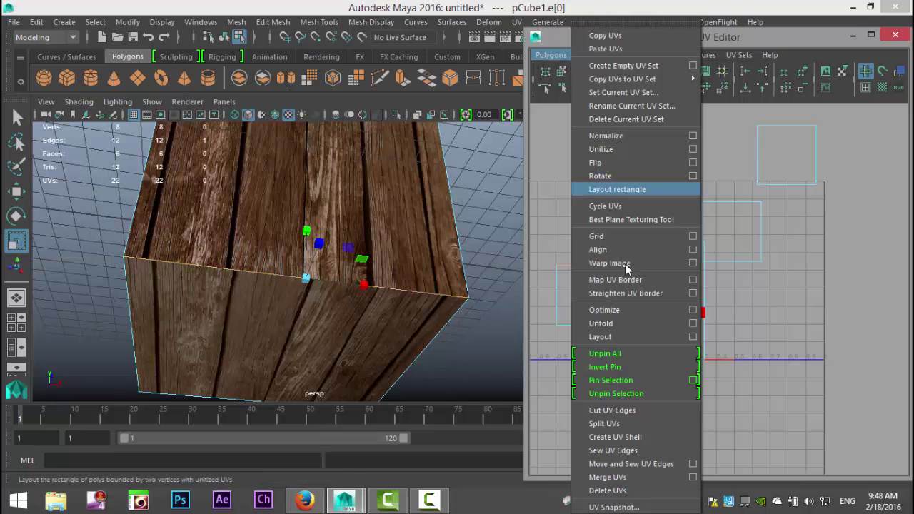
{"action": "left_click", "coordinate": [668, 463]}
Step: Select the sewn strip of three UV faces and examine the seam between the cube's underside and back face
{"action": "right_click_drag", "start_coordinate": [694, 341], "coordinate": [685, 338]}
{"action": "left_click", "coordinate": [681, 348]}
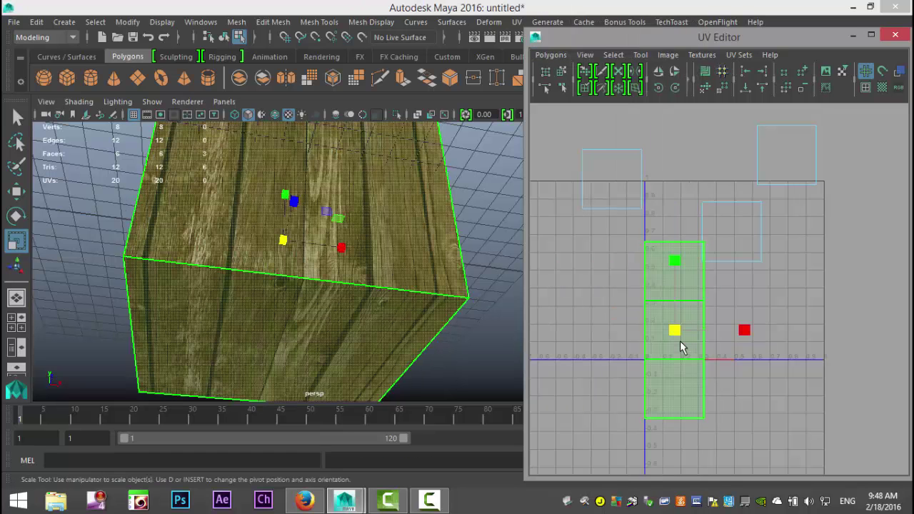
{"action": "scroll", "coordinate": [665, 351], "scroll_direction": "down", "scroll_amount": 3}
{"action": "left_click", "coordinate": [534, 351]}
{"action": "left_click_drag", "start_coordinate": [428, 314], "coordinate": [350, 234], "text": "alt"}
{"action": "left_click_drag", "start_coordinate": [428, 302], "coordinate": [347, 333], "text": "alt"}
{"action": "left_click", "coordinate": [286, 286]}
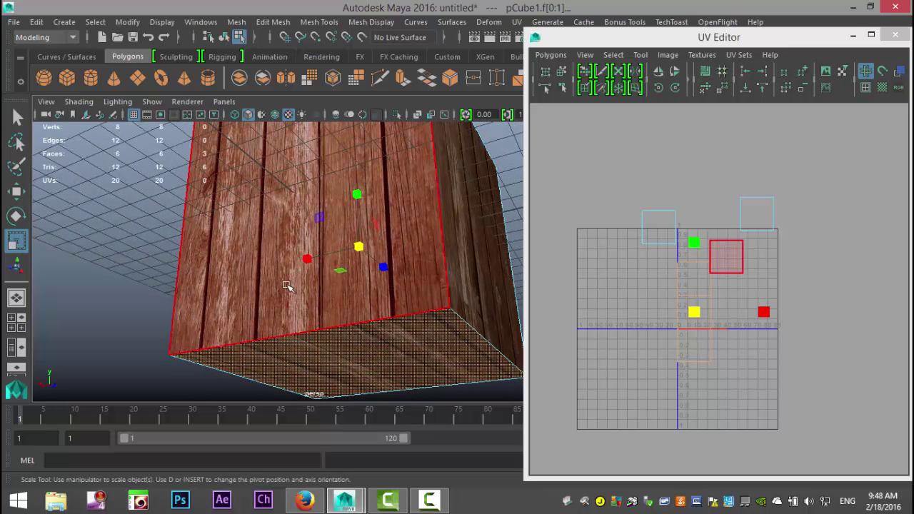
{"action": "left_click", "coordinate": [485, 286]}
{"action": "left_click", "coordinate": [407, 320]}
Step: Move and sew the UV edge joining the underside to the back face, extending the strip to four faces
{"action": "right_click_drag", "start_coordinate": [405, 318], "coordinate": [398, 81]}
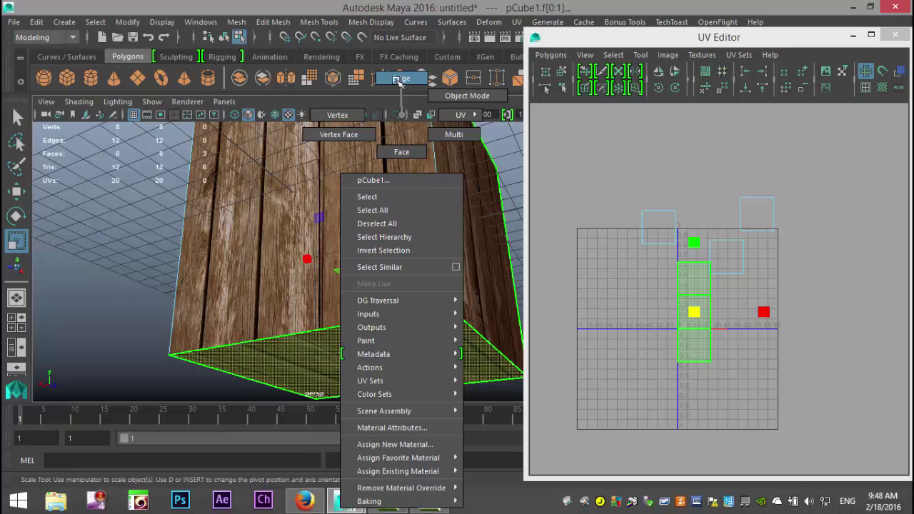
{"action": "left_click", "coordinate": [358, 318]}
{"action": "left_click", "coordinate": [358, 324]}
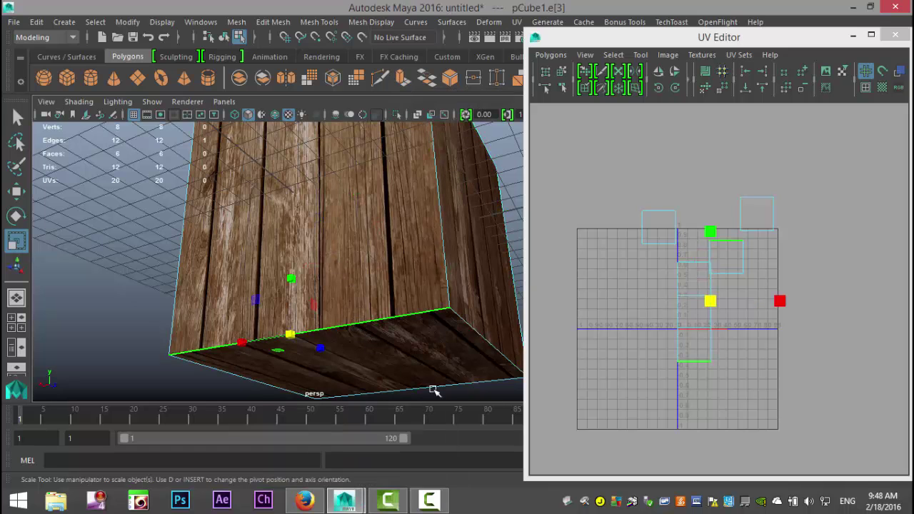
{"action": "right_click_drag", "start_coordinate": [699, 368], "coordinate": [696, 323]}
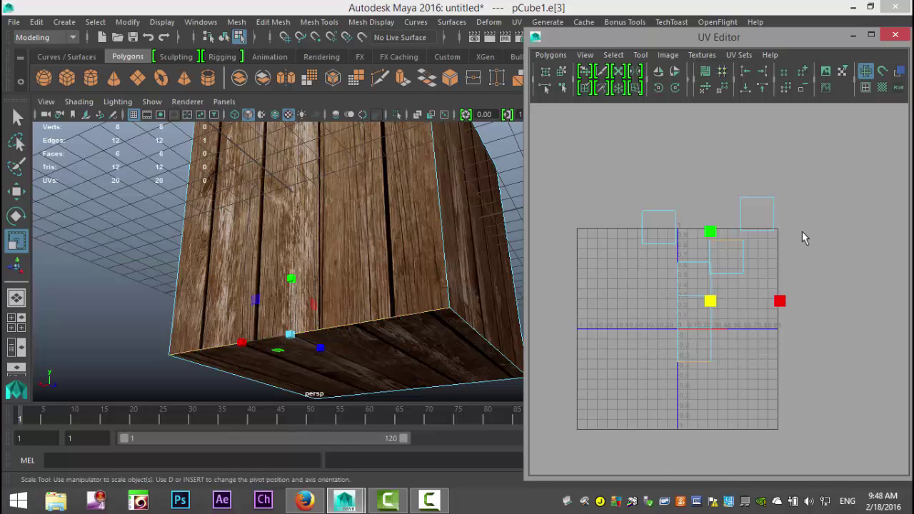
{"action": "left_click", "coordinate": [551, 55]}
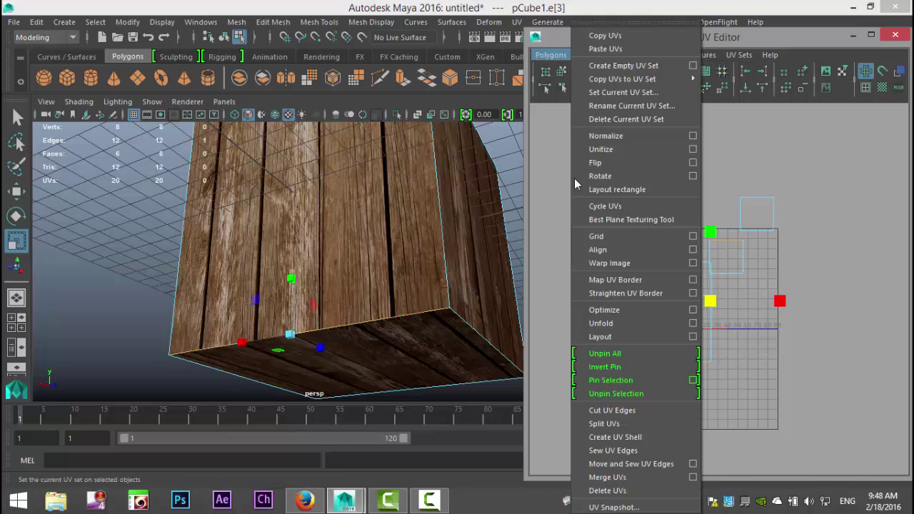
{"action": "left_click", "coordinate": [644, 464]}
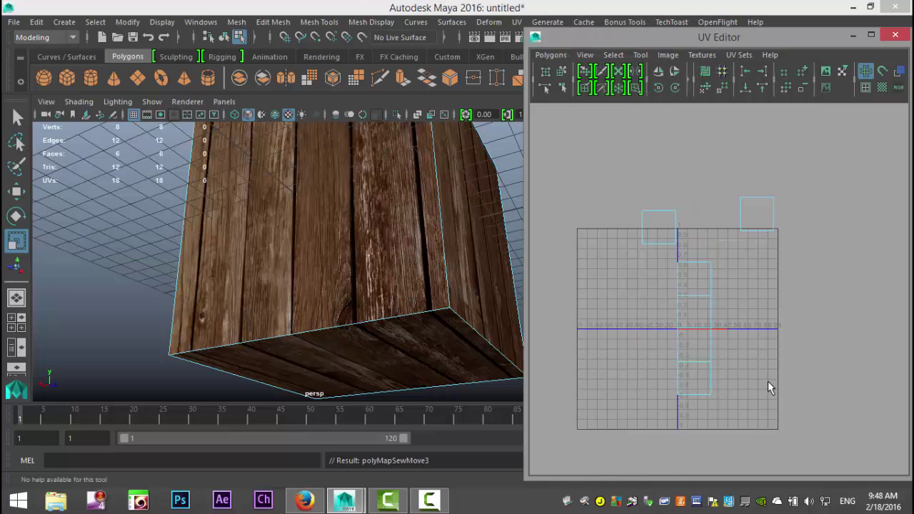
Step: Select the faces of the four-face UV strip and inspect the wood texture around the cube's sewn sides
{"action": "scroll", "coordinate": [398, 342], "scroll_direction": "down", "scroll_amount": 5}
{"action": "scroll", "coordinate": [398, 336], "scroll_direction": "up", "scroll_amount": 5}
{"action": "left_click", "coordinate": [384, 314]}
{"action": "mouse_move", "coordinate": [383, 310]}
{"action": "left_mouse_down", "text": "alt"}
{"action": "mouse_move", "coordinate": [367, 281]}
{"action": "mouse_move", "coordinate": [397, 320]}
{"action": "left_mouse_up", "text": "alt"}
{"action": "left_click", "coordinate": [680, 312]}
{"action": "right_click_drag", "start_coordinate": [699, 310], "coordinate": [663, 299]}
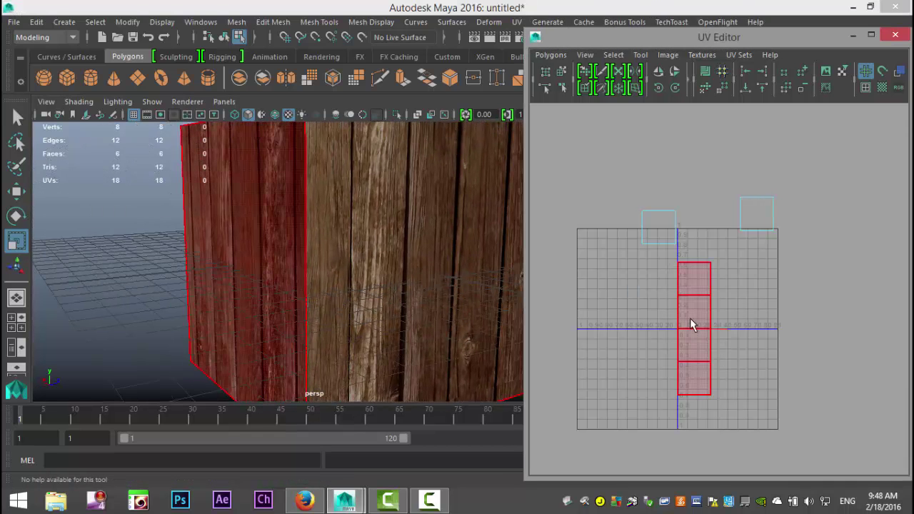
{"action": "key", "text": "ctrl+F11"}
{"action": "key", "text": "r"}
{"action": "scroll", "coordinate": [645, 322], "scroll_direction": "down", "scroll_amount": 2}
{"action": "scroll", "coordinate": [512, 300], "scroll_direction": "up", "scroll_amount": 5}
{"action": "scroll", "coordinate": [384, 286], "scroll_direction": "down", "scroll_amount": 5}
{"action": "left_click_drag", "start_coordinate": [351, 280], "coordinate": [588, 353], "text": "alt"}
{"action": "scroll", "coordinate": [711, 357], "scroll_direction": "up", "scroll_amount": 5}
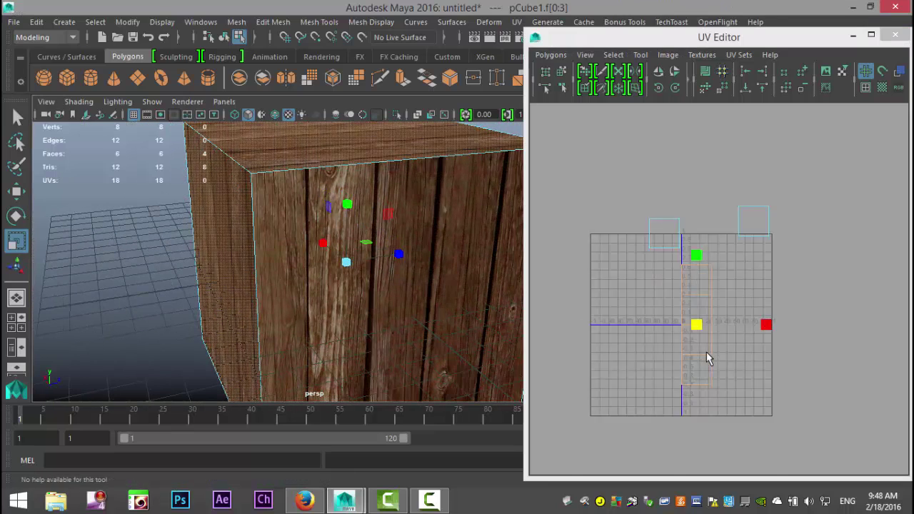
Step: Try to move and sew the open upper and lower end edges of the four-face UV strip together
{"action": "right_click_drag", "start_coordinate": [675, 355], "coordinate": [677, 320]}
{"action": "left_click", "coordinate": [677, 443]}
{"action": "left_click", "coordinate": [686, 252], "text": "shift"}
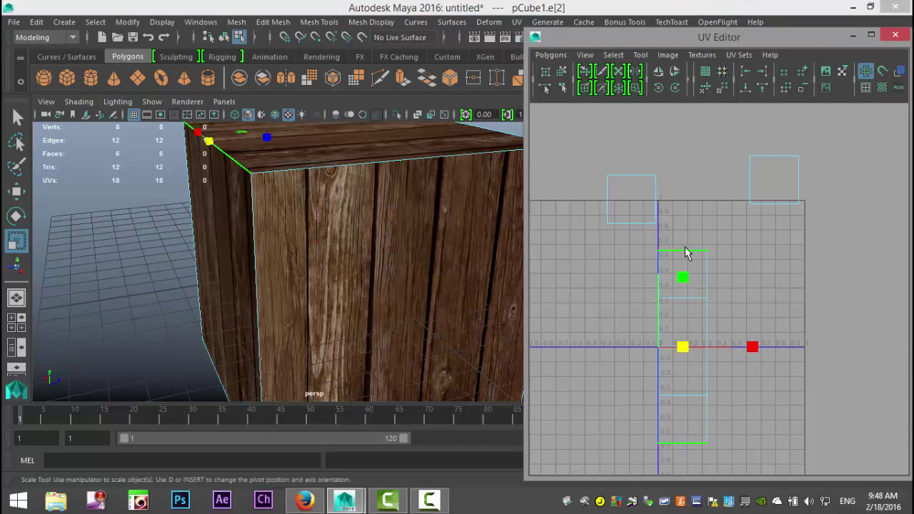
{"action": "left_click", "coordinate": [687, 444], "text": "shift"}
{"action": "left_click", "coordinate": [550, 55]}
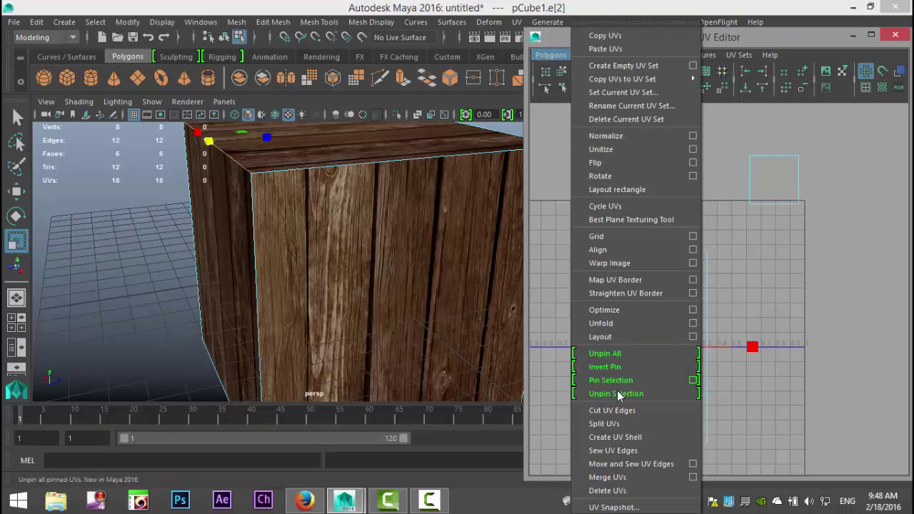
{"action": "left_click", "coordinate": [646, 464]}
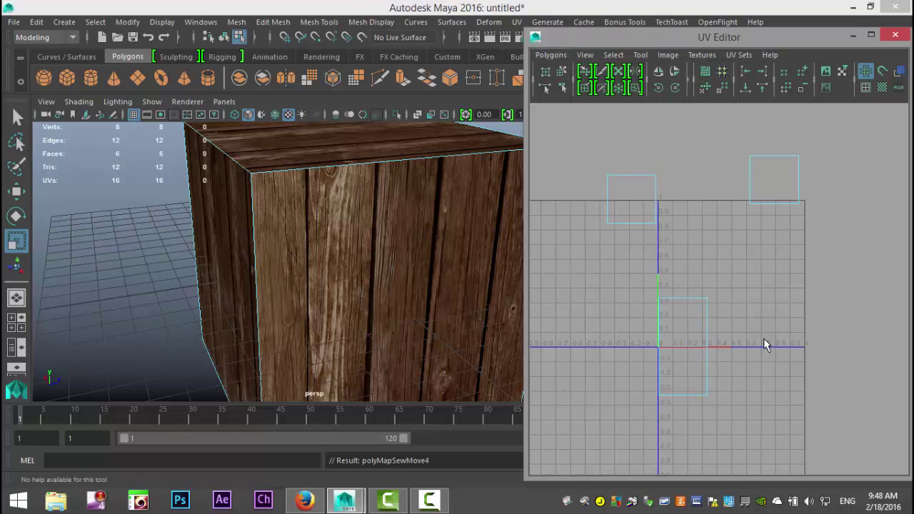
{"action": "right_click_drag", "start_coordinate": [691, 323], "coordinate": [690, 353]}
{"action": "left_click", "coordinate": [696, 347]}
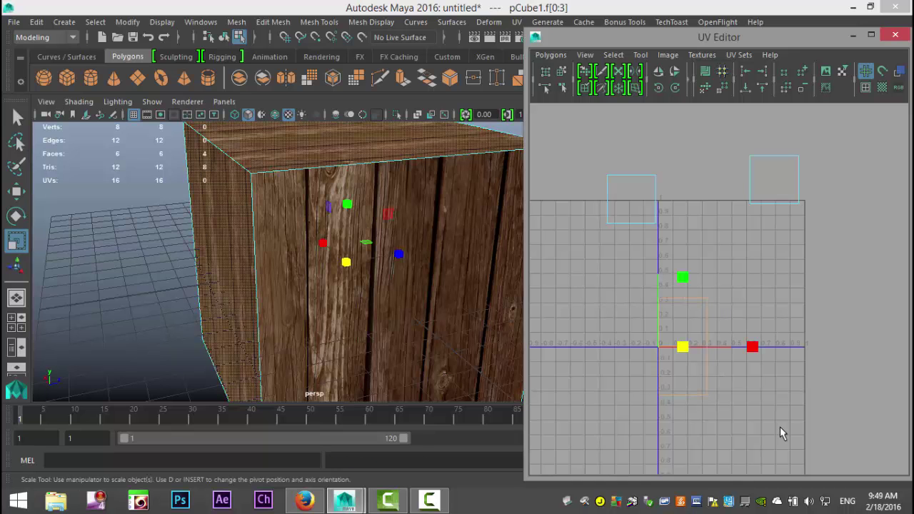
Step: Undo the sewing of the UV strip's two end edges
{"action": "key", "text": "ctrl+z"}
{"action": "key", "text": "ctrl+z"}
{"action": "key", "text": "ctrl+z"}
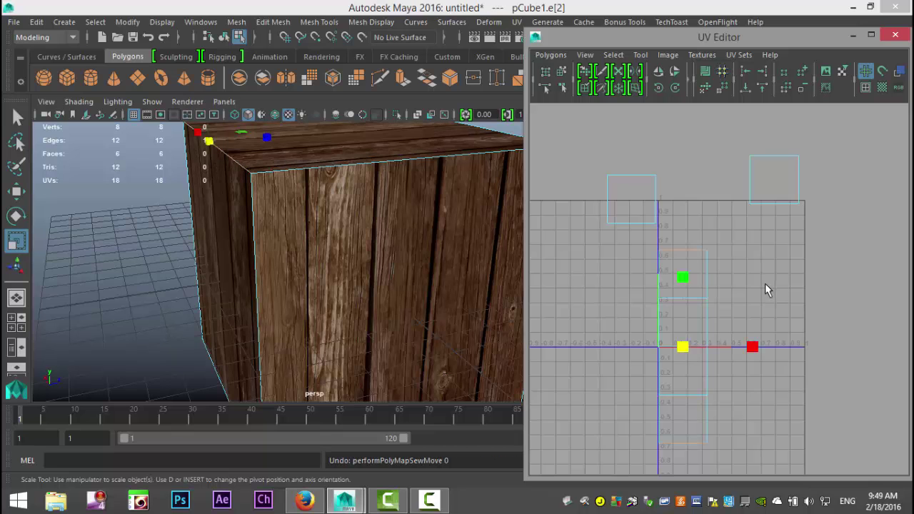
Step: Examine the open seam between the strip's two end faces and compare it with the sewn top-front edge
{"action": "scroll", "coordinate": [765, 283], "scroll_direction": "down", "scroll_amount": 2}
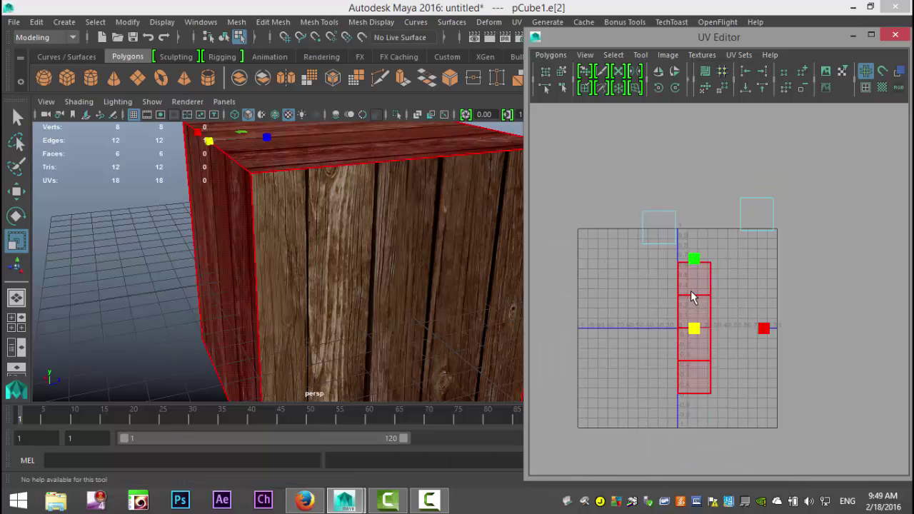
{"action": "middle_click_drag", "start_coordinate": [676, 320], "coordinate": [703, 297], "text": "alt"}
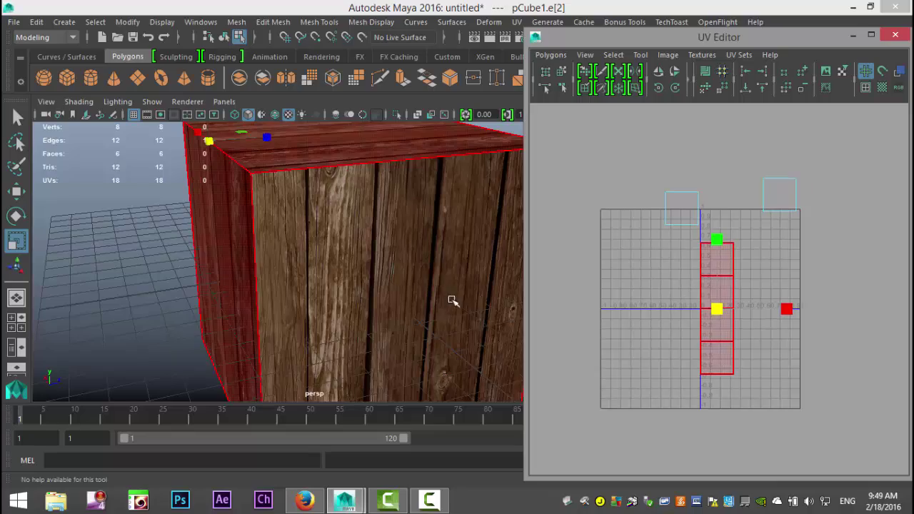
{"action": "left_click_drag", "start_coordinate": [436, 302], "coordinate": [435, 327], "text": "alt"}
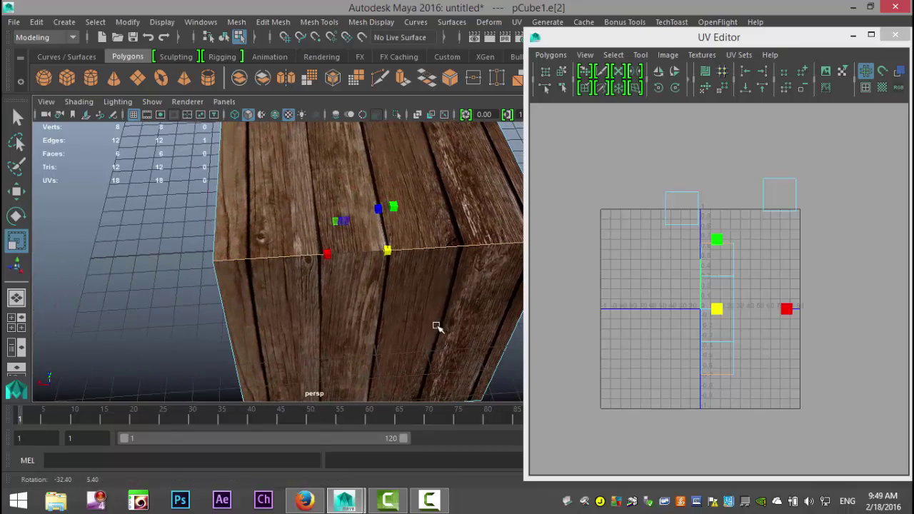
{"action": "left_click", "coordinate": [260, 217]}
{"action": "left_click_drag", "start_coordinate": [333, 312], "coordinate": [259, 275], "text": "alt"}
{"action": "right_click_drag", "start_coordinate": [461, 316], "coordinate": [494, 318], "text": "alt"}
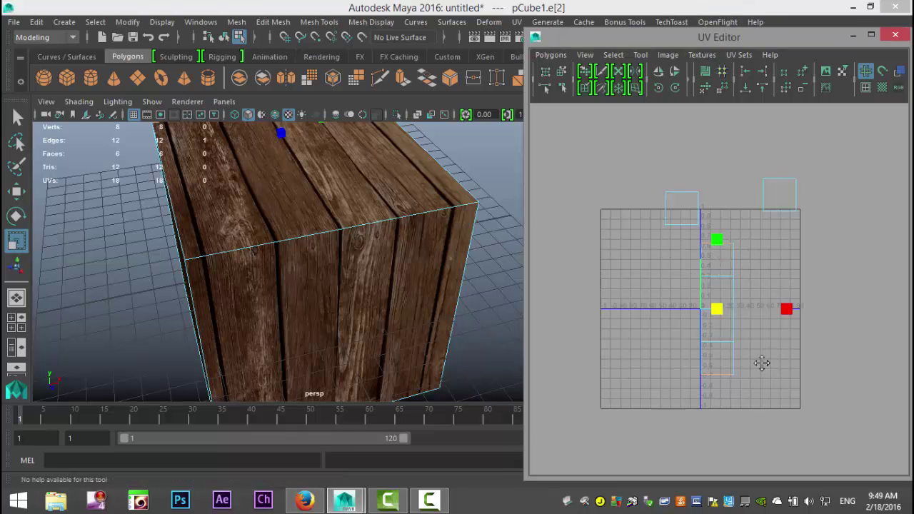
Step: Select the UV edge shared by the cube's top and front faces within the four-face strip
{"action": "middle_click_drag", "start_coordinate": [759, 363], "coordinate": [755, 349], "text": "alt"}
{"action": "left_click", "coordinate": [710, 360]}
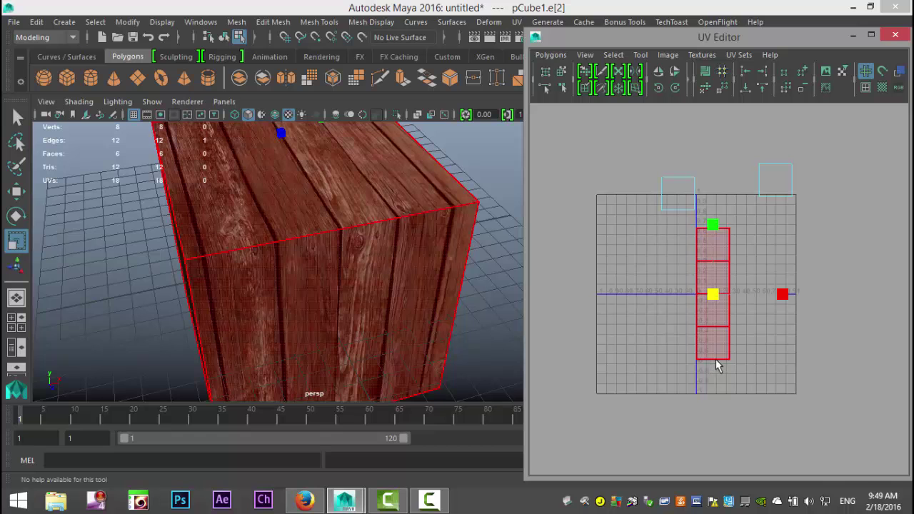
{"action": "left_click", "coordinate": [760, 242]}
{"action": "left_click", "coordinate": [719, 265]}
{"action": "right_click_drag", "start_coordinate": [718, 263], "coordinate": [711, 230]}
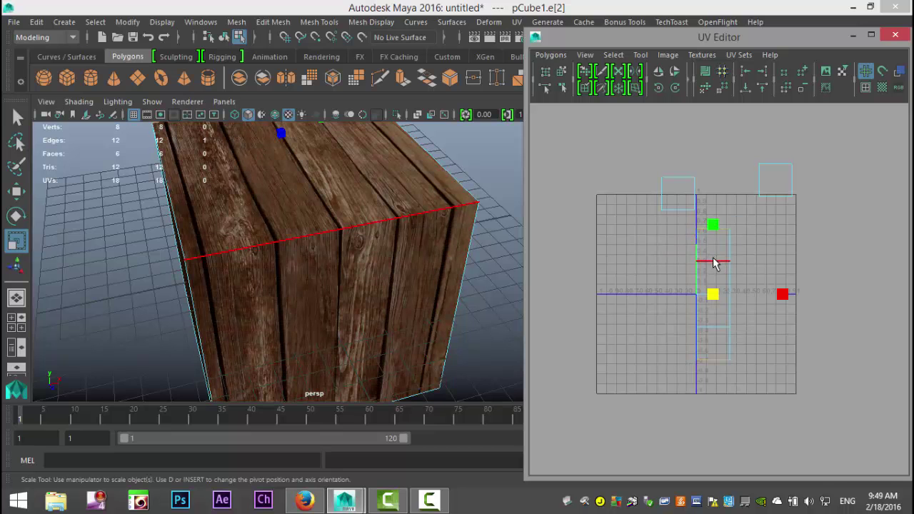
{"action": "left_click", "coordinate": [719, 265]}
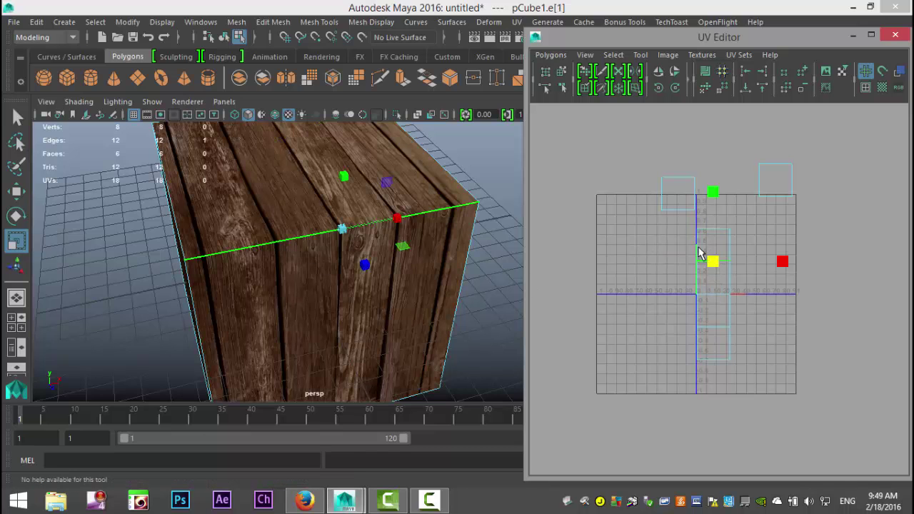
Step: Cut the UV edge shared by the cube's top and front faces and move the three-face shell down, away from the top face
{"action": "left_click", "coordinate": [550, 55]}
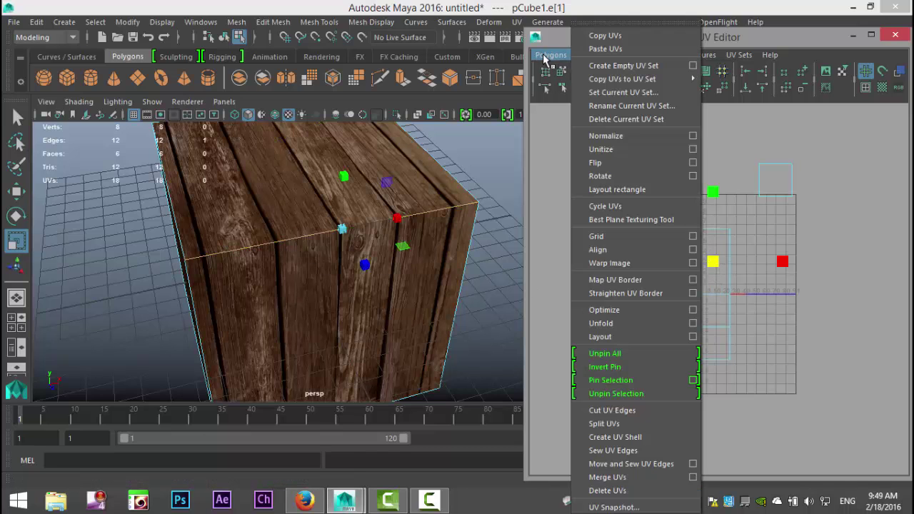
{"action": "left_click", "coordinate": [630, 410]}
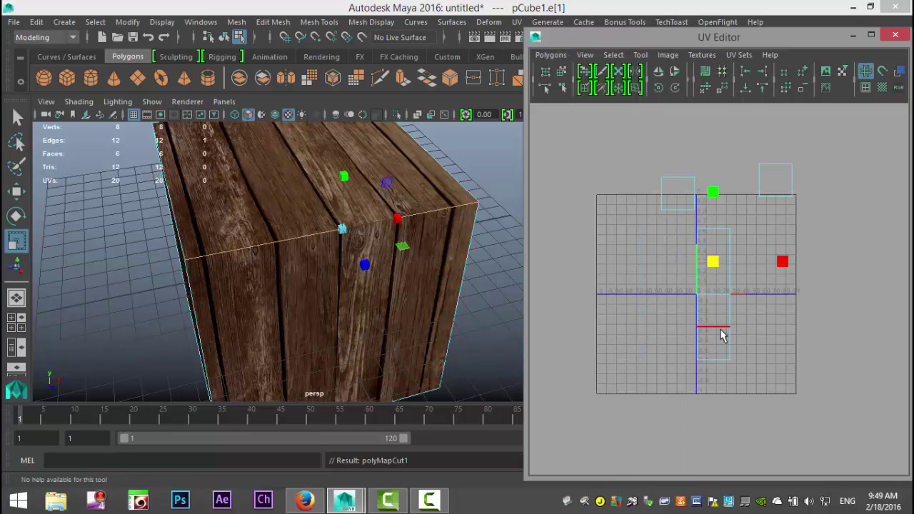
{"action": "right_click_drag", "start_coordinate": [721, 336], "coordinate": [679, 310]}
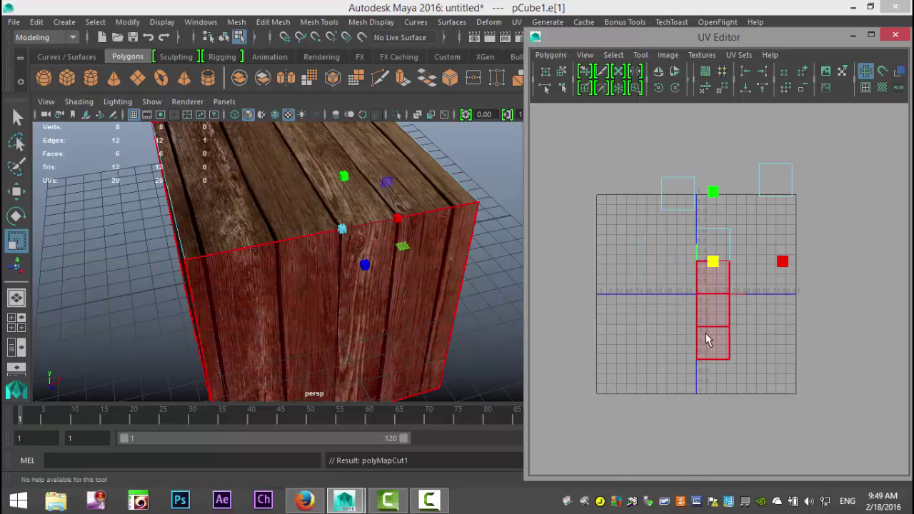
{"action": "left_click", "coordinate": [709, 341]}
{"action": "left_click", "coordinate": [733, 347]}
{"action": "key", "text": "w"}
{"action": "left_click", "coordinate": [723, 305]}
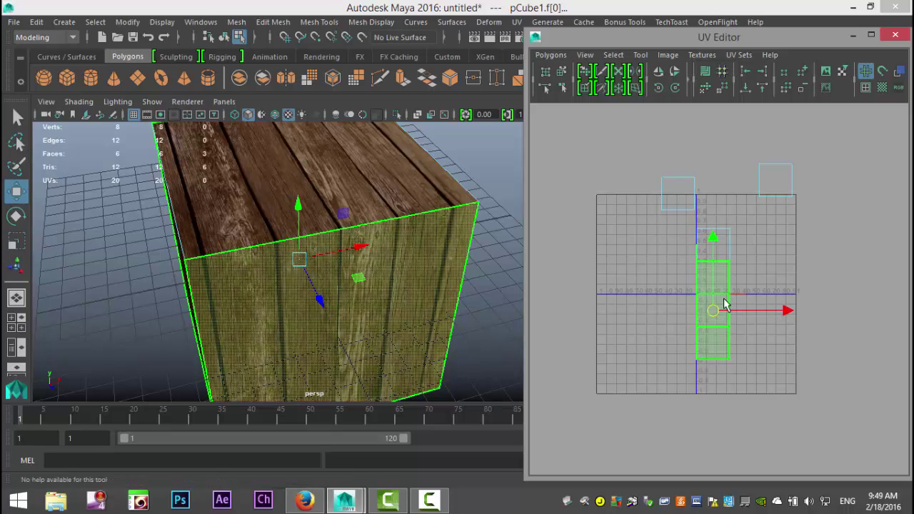
{"action": "left_click_drag", "start_coordinate": [717, 289], "coordinate": [719, 312]}
{"action": "left_click", "coordinate": [735, 280]}
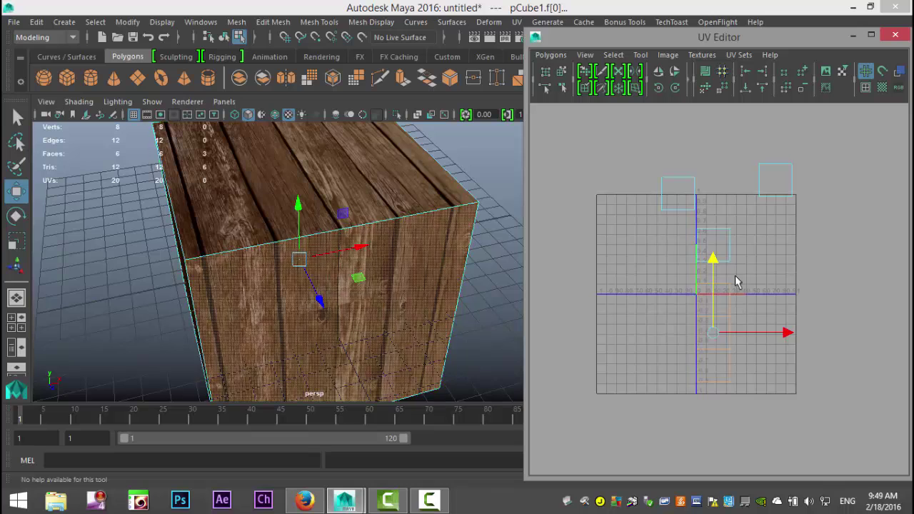
Step: Move and sew the lower end edge of the three-face UV shell to attach the detached top face there
{"action": "left_click", "coordinate": [714, 368]}
{"action": "right_click_drag", "start_coordinate": [715, 356], "coordinate": [711, 320]}
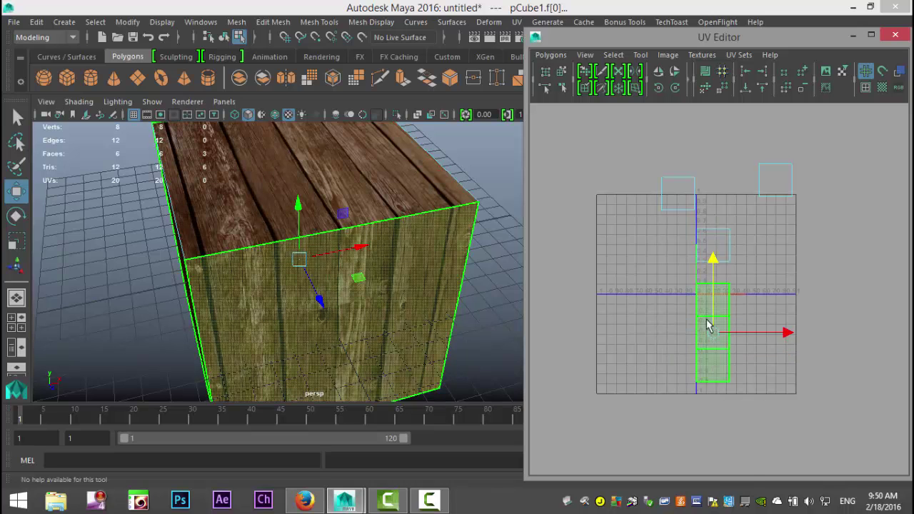
{"action": "left_click", "coordinate": [716, 383]}
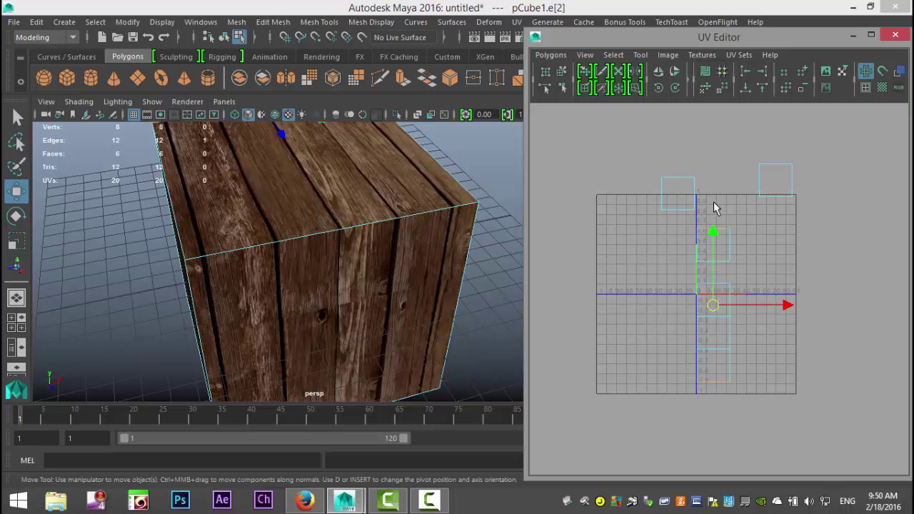
{"action": "left_click", "coordinate": [550, 55]}
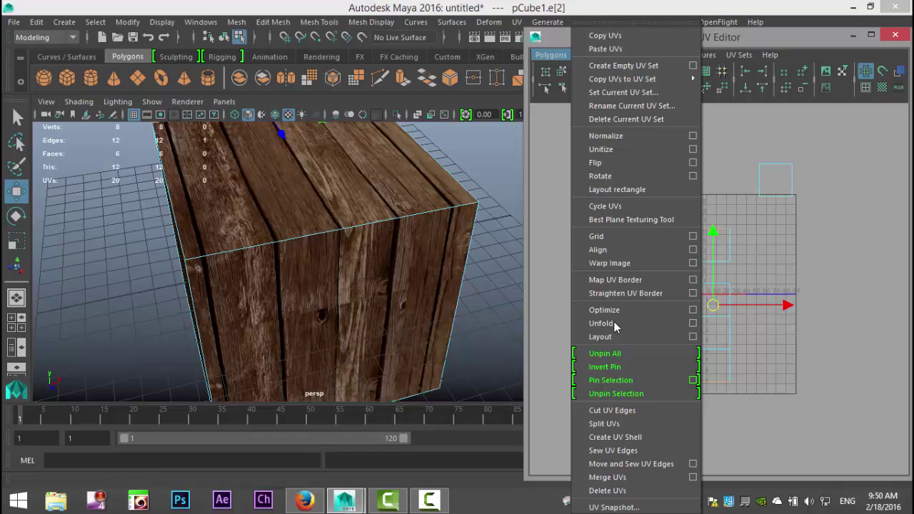
{"action": "left_click", "coordinate": [639, 467]}
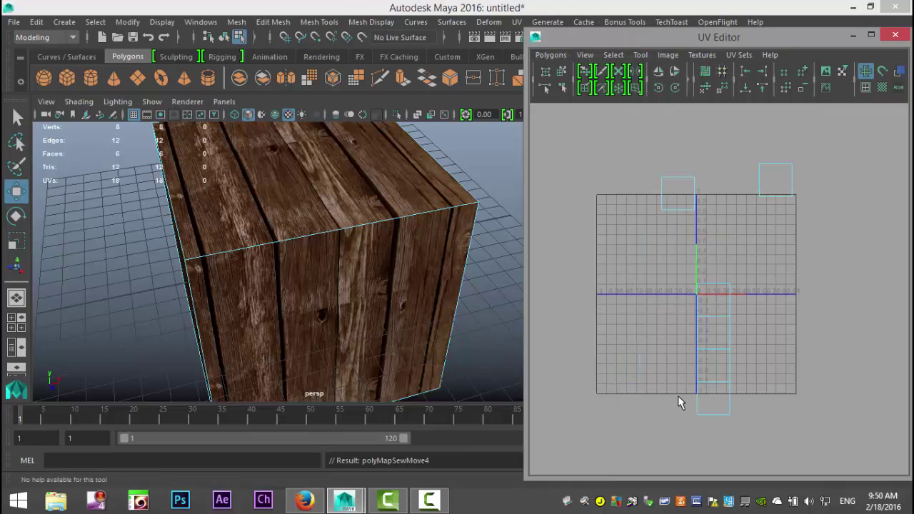
Step: Examine the wood planks around the cube, comparing the four-face strip with the unsewn side faces
{"action": "scroll", "coordinate": [678, 403], "scroll_direction": "up", "scroll_amount": 2}
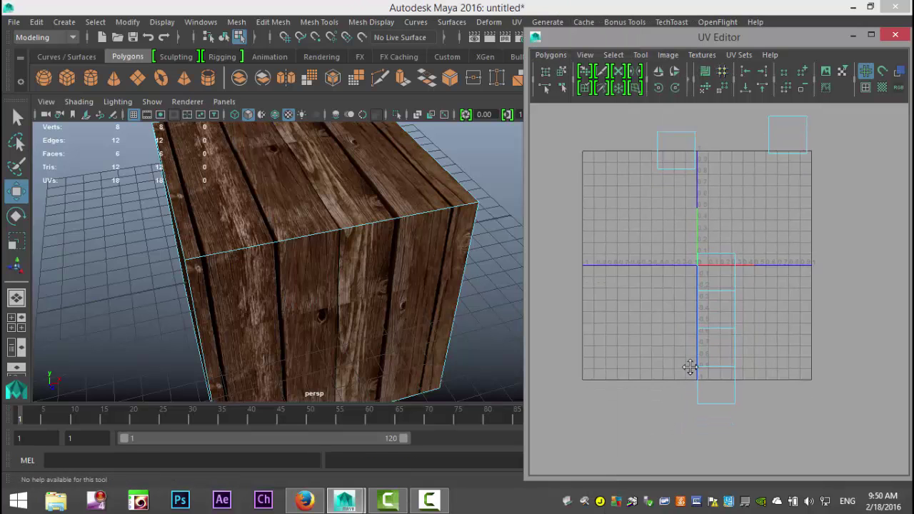
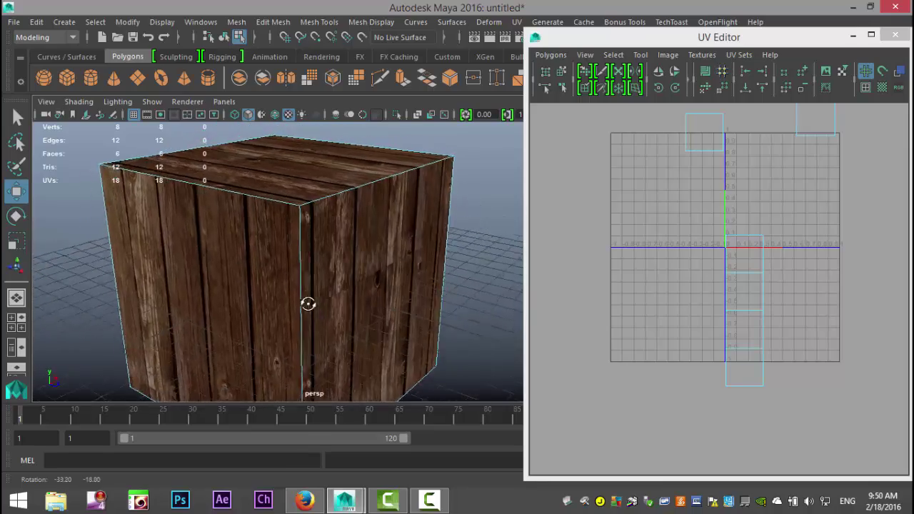
{"action": "left_click_drag", "start_coordinate": [293, 299], "coordinate": [453, 286], "text": "alt"}
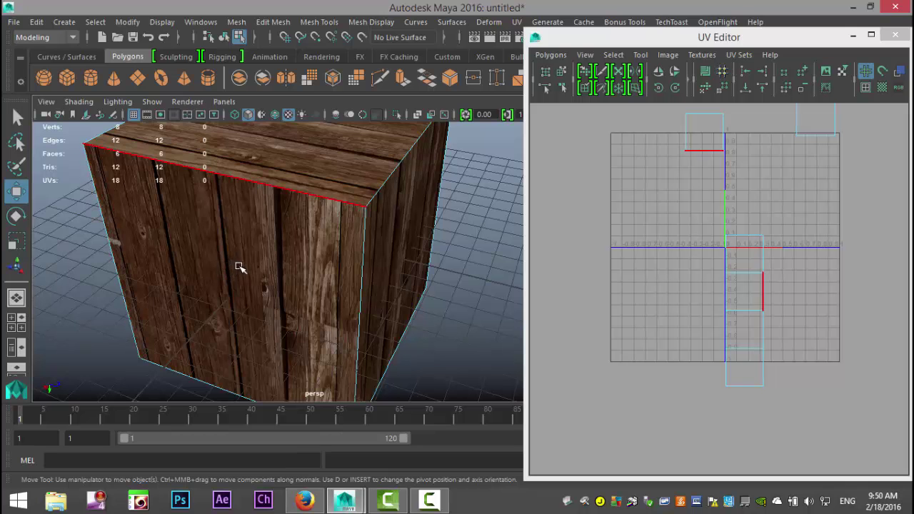
{"action": "scroll", "coordinate": [240, 269], "scroll_direction": "down", "scroll_amount": 3}
{"action": "scroll", "coordinate": [259, 275], "scroll_direction": "up", "scroll_amount": 1}
{"action": "left_click_drag", "start_coordinate": [273, 271], "coordinate": [264, 203], "text": "alt"}
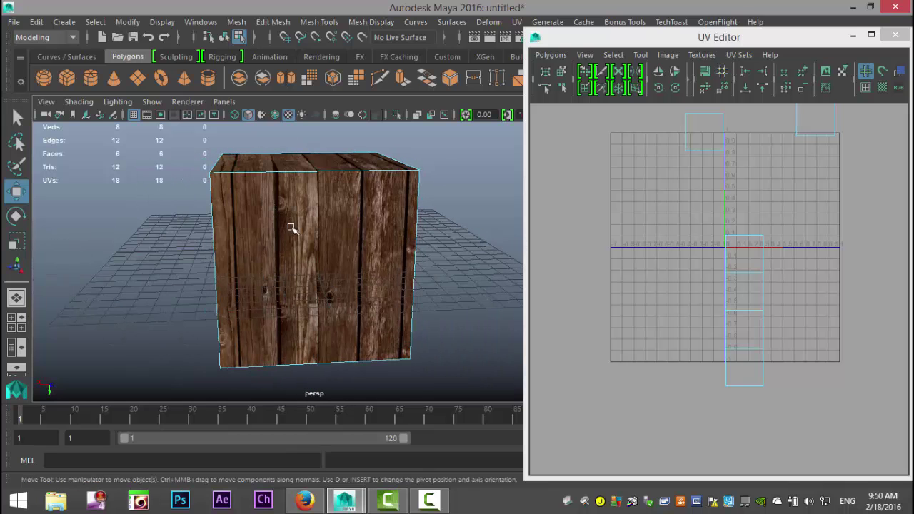
{"action": "left_click_drag", "start_coordinate": [190, 302], "coordinate": [310, 320], "text": "alt"}
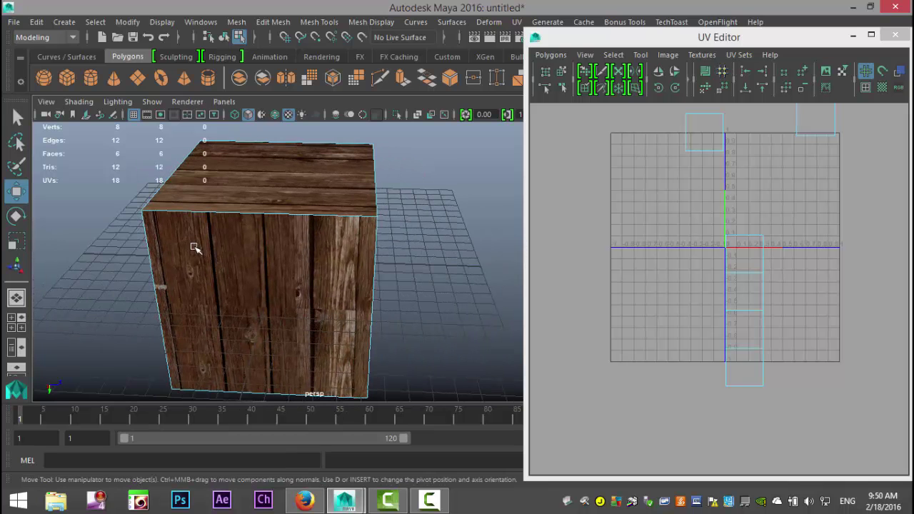
Step: Rotate the UVs of the unsewn side face 90 degrees clockwise
{"action": "right_click_drag", "start_coordinate": [298, 271], "coordinate": [300, 151]}
{"action": "left_click", "coordinate": [274, 245]}
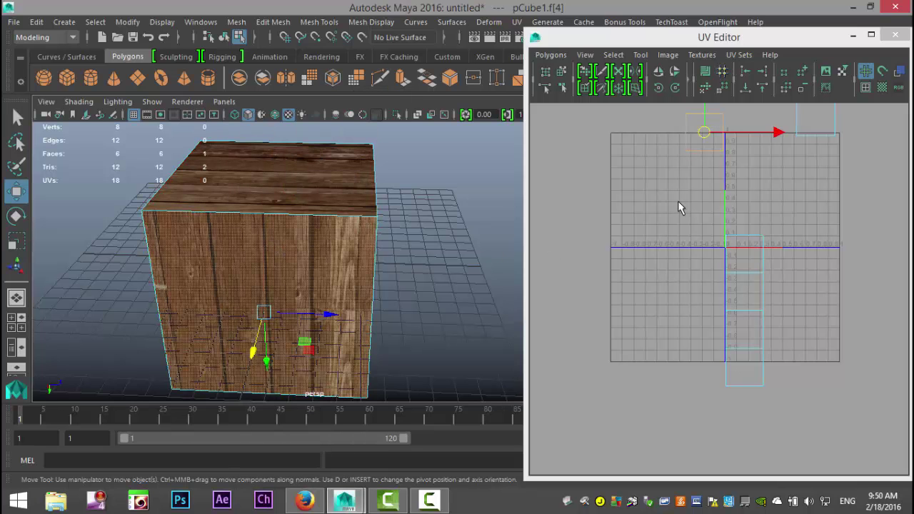
{"action": "left_click", "coordinate": [676, 89]}
{"action": "left_click", "coordinate": [676, 89]}
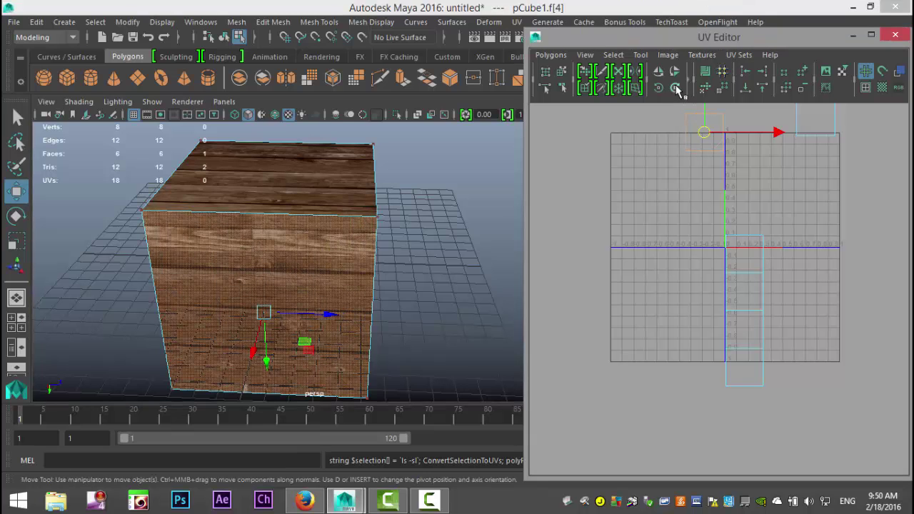
{"action": "left_click", "coordinate": [676, 88]}
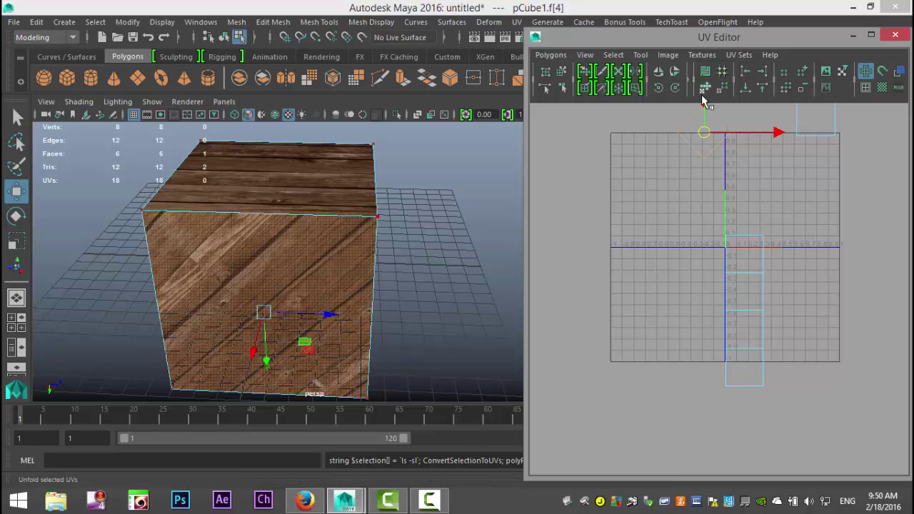
{"action": "left_click", "coordinate": [659, 89]}
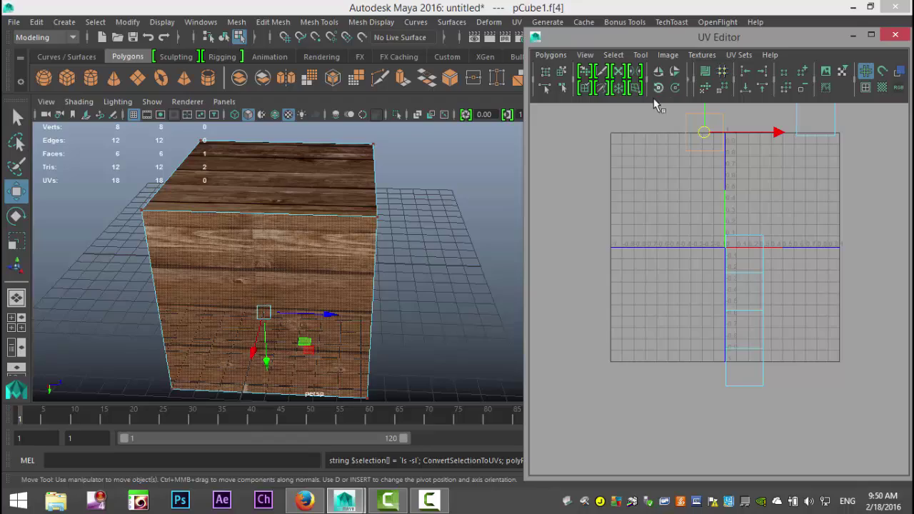
Step: Move and sew the two detached side faces onto opposite side edges of the second face in the UV strip
{"action": "left_click_drag", "start_coordinate": [435, 265], "coordinate": [410, 272], "text": "alt"}
{"action": "left_click_drag", "start_coordinate": [379, 315], "coordinate": [433, 302], "text": "alt"}
{"action": "scroll", "coordinate": [560, 303], "scroll_direction": "down", "scroll_amount": 1}
{"action": "scroll", "coordinate": [648, 329], "scroll_direction": "down", "scroll_amount": 2}
{"action": "middle_click_drag", "start_coordinate": [649, 329], "coordinate": [625, 316], "text": "alt"}
{"action": "scroll", "coordinate": [629, 323], "scroll_direction": "up", "scroll_amount": 4}
{"action": "middle_click_drag", "start_coordinate": [635, 361], "coordinate": [666, 367], "text": "alt"}
{"action": "right_click_drag", "start_coordinate": [763, 285], "coordinate": [761, 257]}
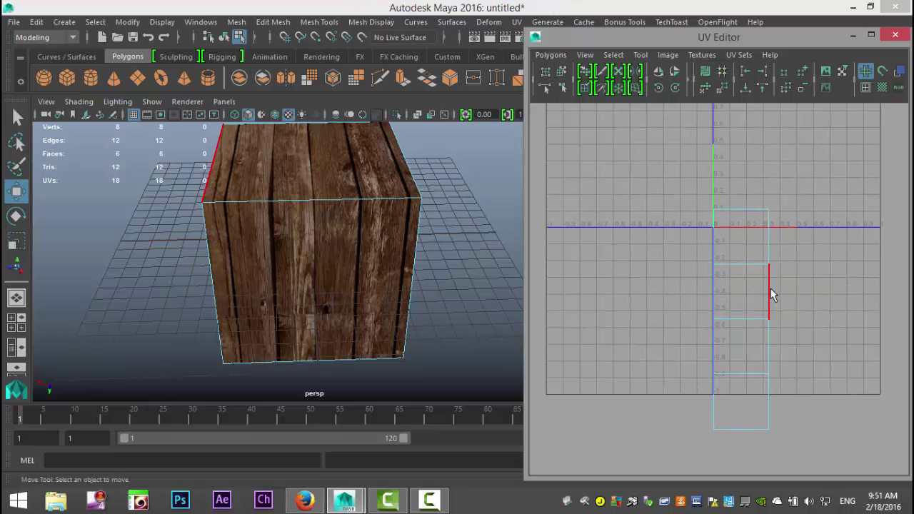
{"action": "left_click", "coordinate": [771, 288]}
{"action": "scroll", "coordinate": [817, 312], "scroll_direction": "down", "scroll_amount": 3}
{"action": "middle_click_drag", "start_coordinate": [817, 312], "coordinate": [787, 350], "text": "alt"}
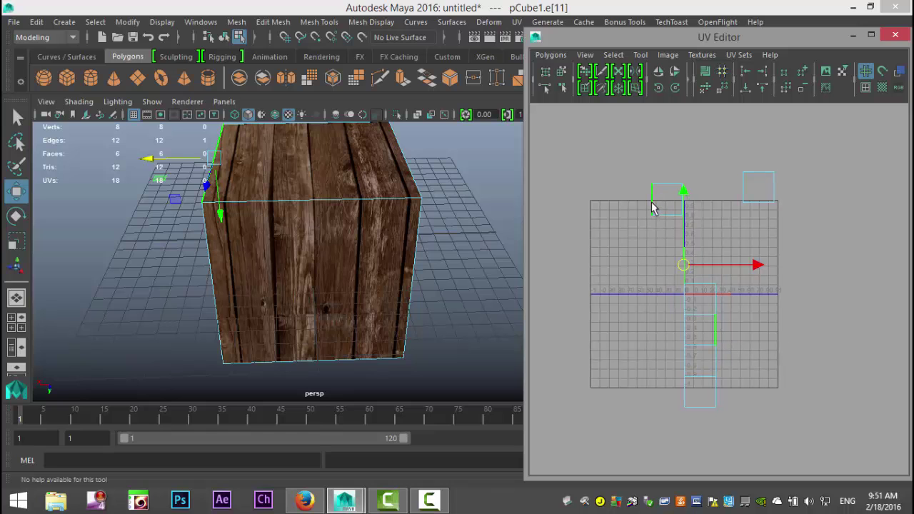
{"action": "left_click", "coordinate": [551, 55]}
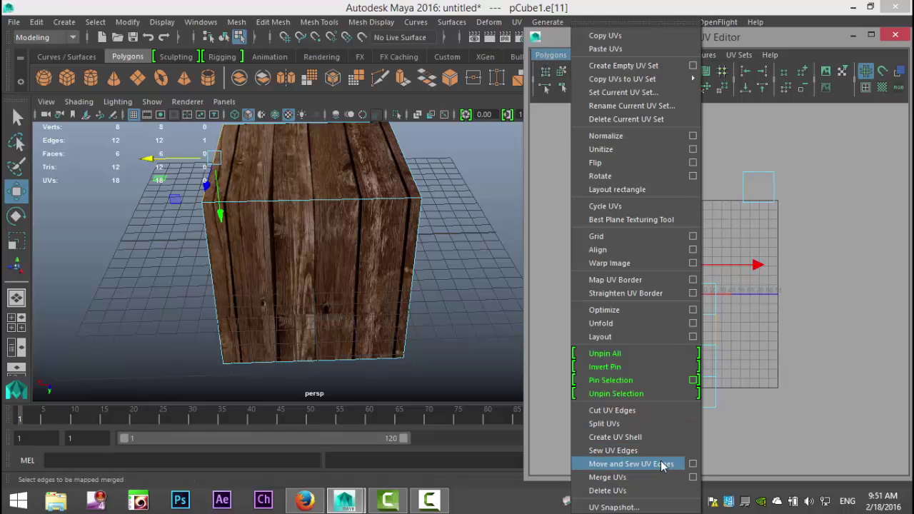
{"action": "left_click", "coordinate": [632, 464]}
{"action": "left_click", "coordinate": [686, 332]}
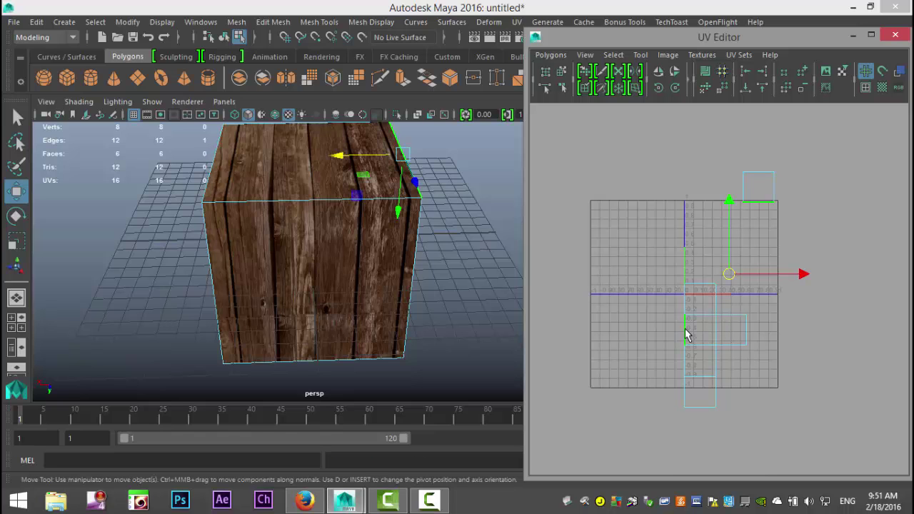
{"action": "key", "text": "g"}
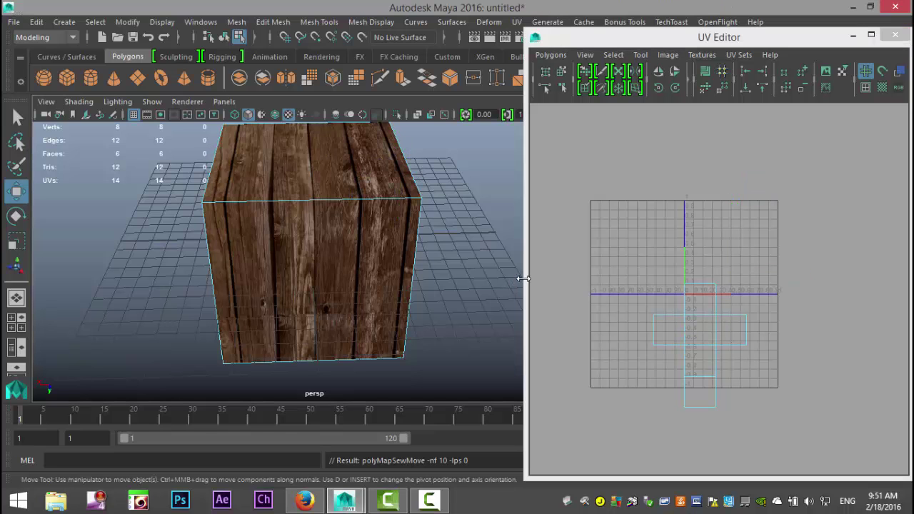
Step: Select all faces of the cross-shaped UV shell and move it up into the positive texture quadrant
{"action": "mouse_move", "coordinate": [686, 332]}
{"action": "right_mouse_down"}
{"action": "mouse_move", "coordinate": [693, 331]}
{"action": "mouse_move", "coordinate": [677, 325]}
{"action": "right_mouse_up"}
{"action": "left_click", "coordinate": [689, 338]}
{"action": "left_click_drag", "start_coordinate": [255, 302], "coordinate": [226, 200], "text": "alt"}
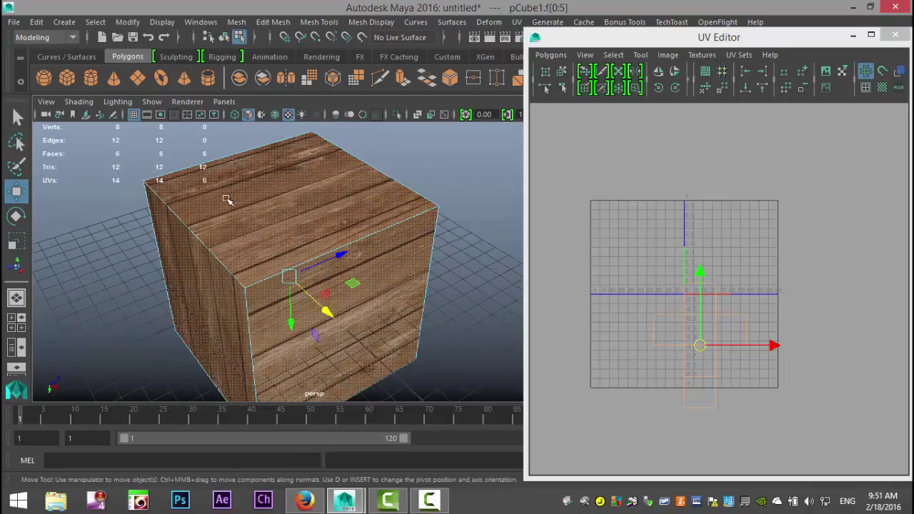
{"action": "left_click_drag", "start_coordinate": [300, 325], "coordinate": [329, 307], "text": "alt"}
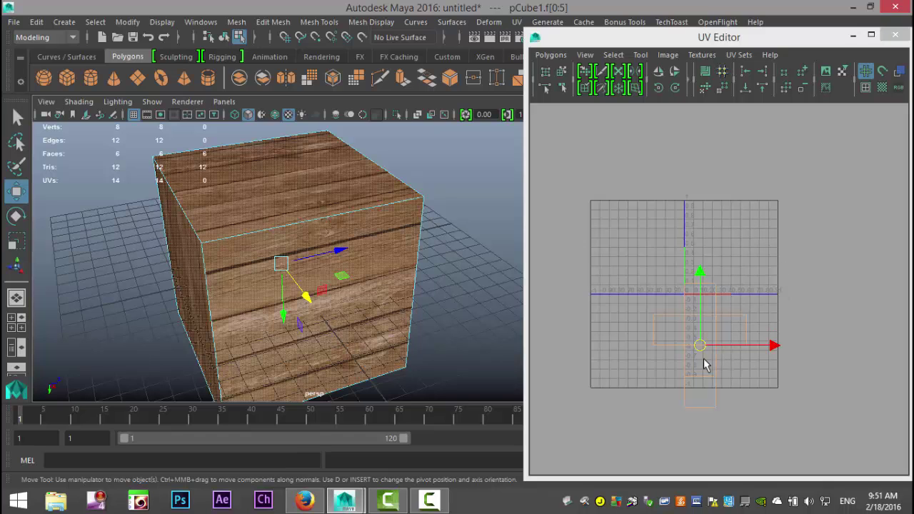
{"action": "right_click_drag", "start_coordinate": [705, 357], "coordinate": [670, 342]}
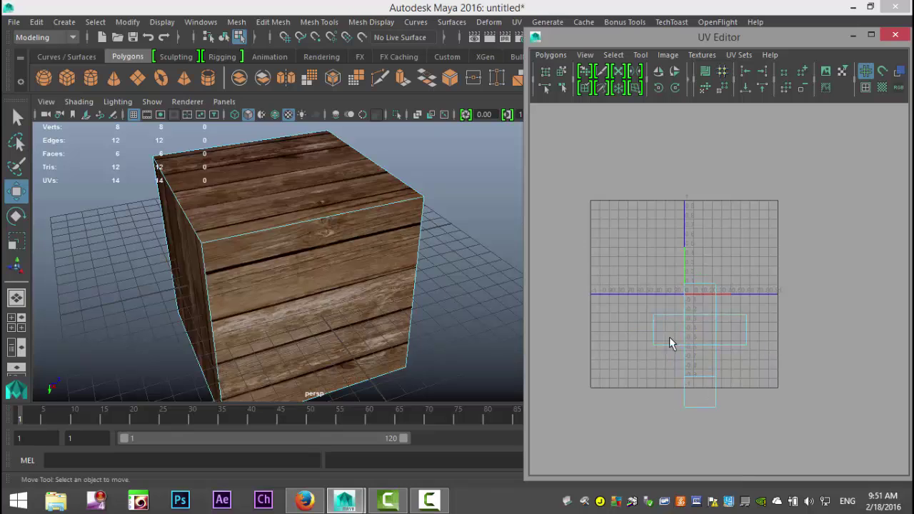
{"action": "left_click", "coordinate": [701, 373]}
{"action": "left_click_drag", "start_coordinate": [701, 348], "coordinate": [736, 245]}
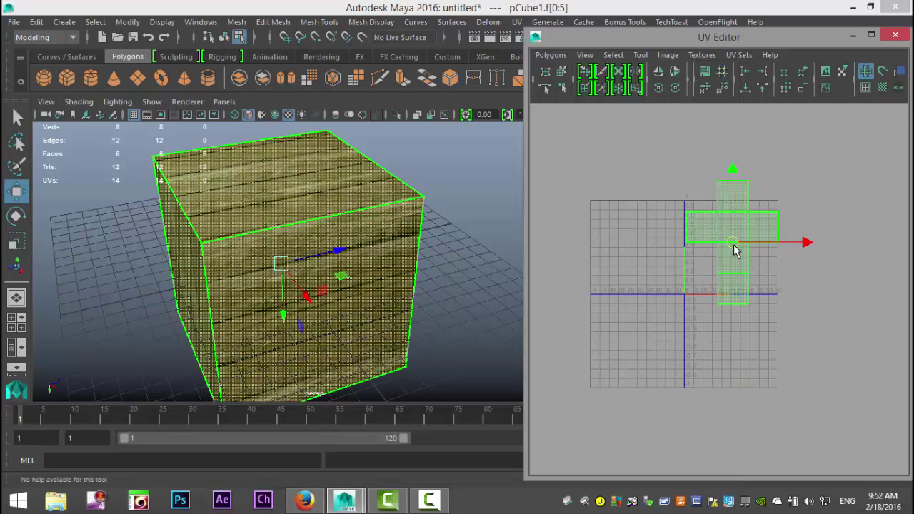
Step: Scale the cross-shaped UV shell down slightly
{"action": "key", "text": "F8"}
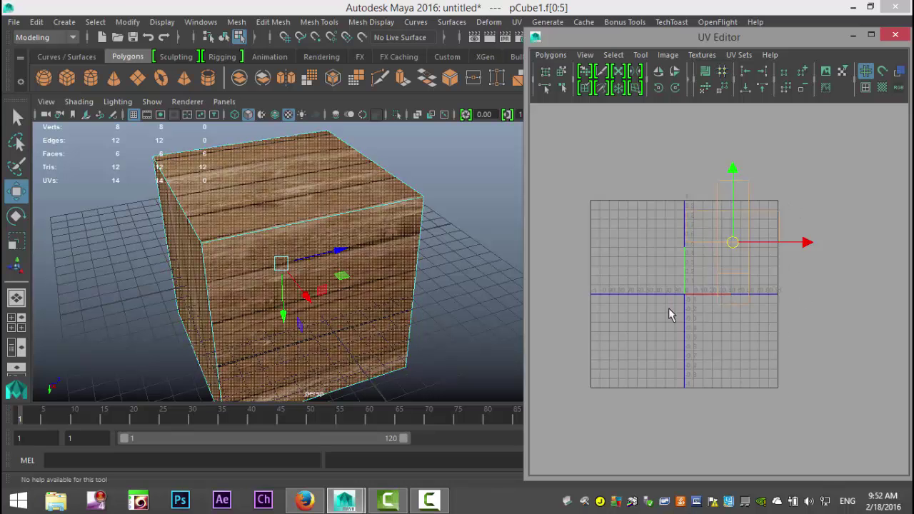
{"action": "key", "text": "F8"}
{"action": "key", "text": "r"}
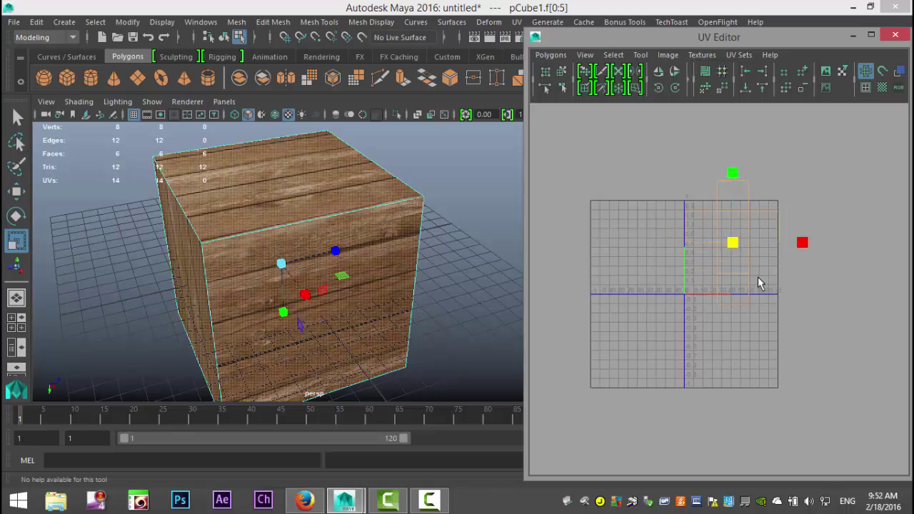
{"action": "left_click_drag", "start_coordinate": [721, 250], "coordinate": [769, 266]}
{"action": "left_click", "coordinate": [564, 111]}
Step: Apply Layout to the UV shell so it fits inside the 0 to 1 texture space
{"action": "left_click", "coordinate": [551, 55]}
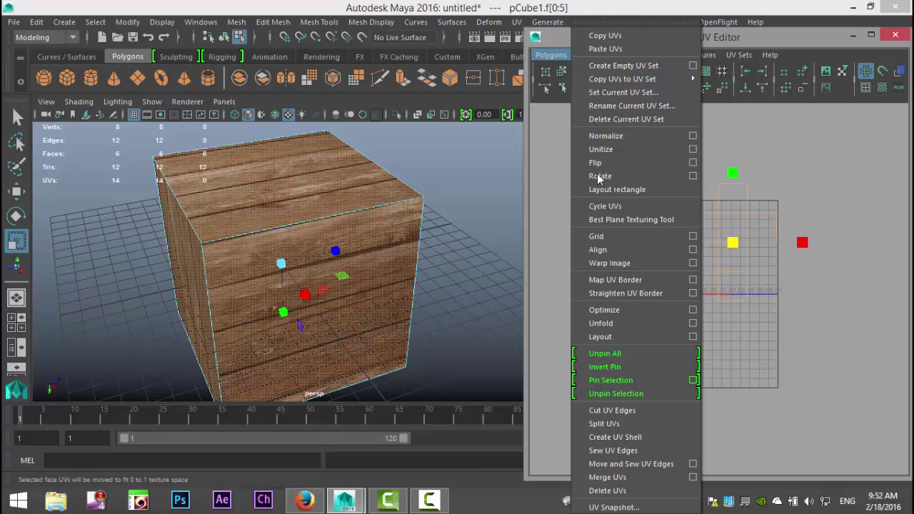
{"action": "left_click", "coordinate": [618, 338]}
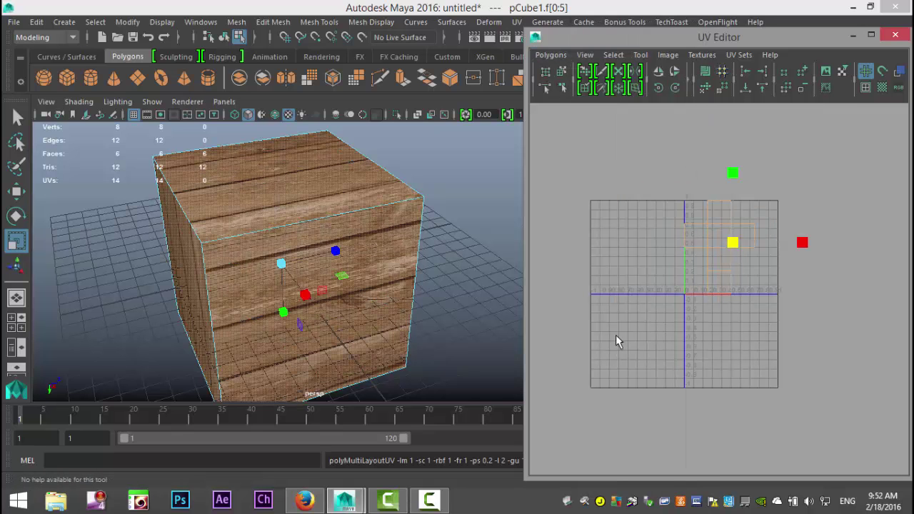
{"action": "scroll", "coordinate": [739, 367], "scroll_direction": "up", "scroll_amount": 2}
{"action": "scroll", "coordinate": [738, 367], "scroll_direction": "down", "scroll_amount": 3}
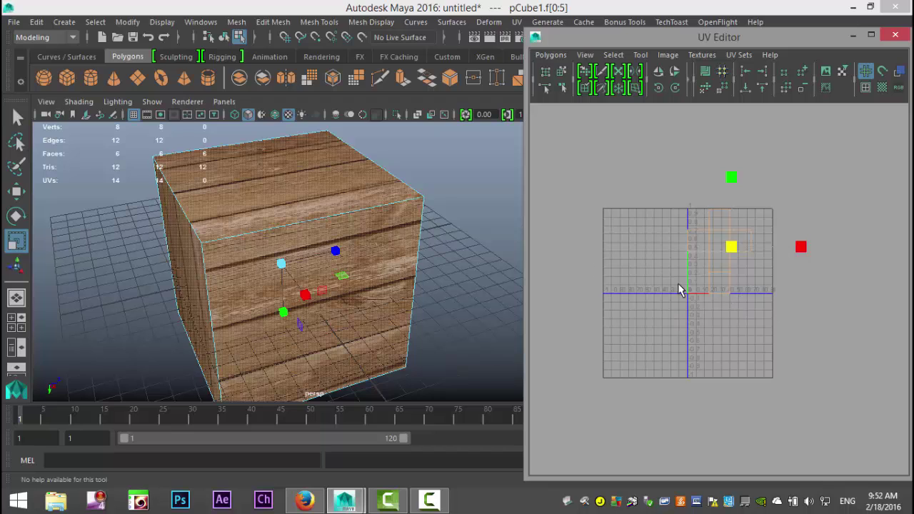
{"action": "scroll", "coordinate": [430, 264], "scroll_direction": "up", "scroll_amount": 2}
Step: Minimize the UV Editor, return the cube to object mode, and inspect the finished wood texture
{"action": "left_click", "coordinate": [433, 265]}
{"action": "mouse_move", "coordinate": [433, 265]}
{"action": "left_mouse_down", "text": "alt"}
{"action": "mouse_move", "coordinate": [408, 249]}
{"action": "mouse_move", "coordinate": [405, 276]}
{"action": "mouse_move", "coordinate": [440, 275]}
{"action": "left_mouse_up", "text": "alt"}
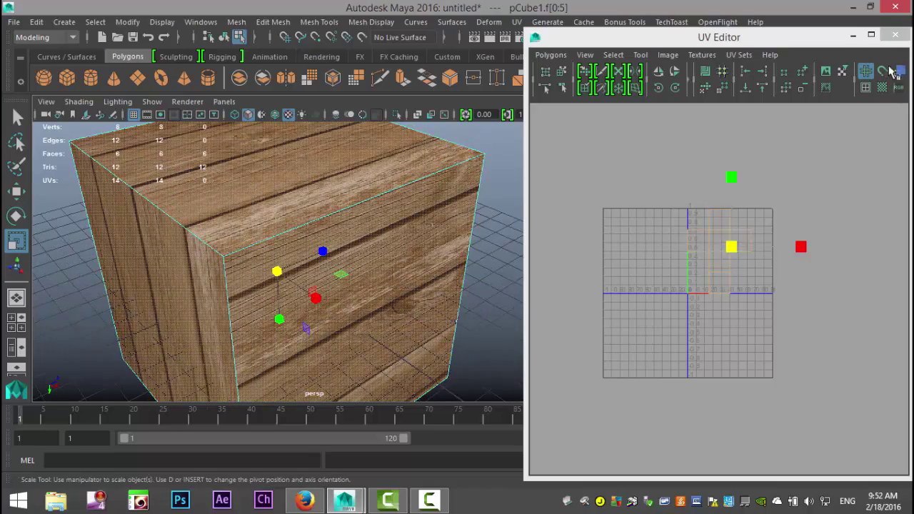
{"action": "left_click", "coordinate": [853, 34]}
{"action": "scroll", "coordinate": [562, 262], "scroll_direction": "down", "scroll_amount": 4}
{"action": "mouse_move", "coordinate": [512, 278]}
{"action": "left_mouse_down", "text": "alt"}
{"action": "mouse_move", "coordinate": [296, 241]}
{"action": "mouse_move", "coordinate": [414, 261]}
{"action": "mouse_move", "coordinate": [515, 257]}
{"action": "mouse_move", "coordinate": [502, 276]}
{"action": "left_mouse_up", "text": "alt"}
{"action": "right_click_drag", "start_coordinate": [350, 216], "coordinate": [400, 121]}
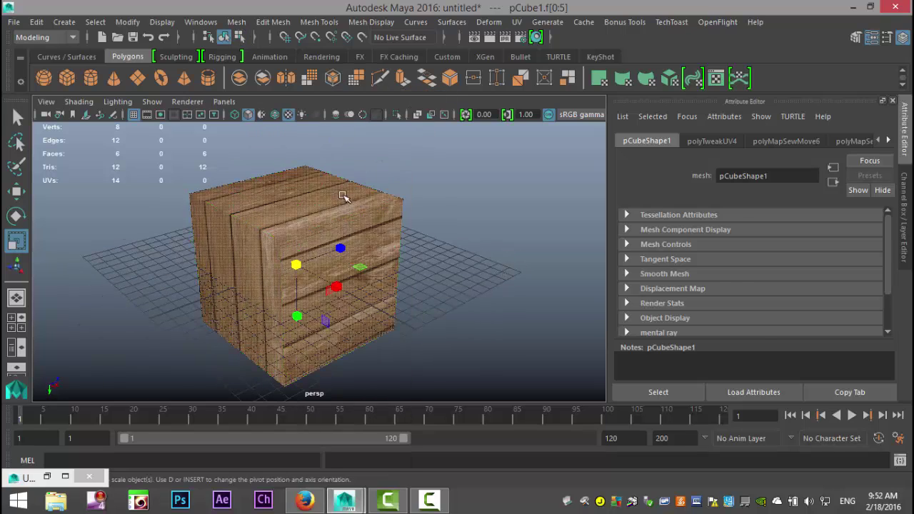
{"action": "left_click_drag", "start_coordinate": [493, 204], "coordinate": [524, 197], "text": "alt"}
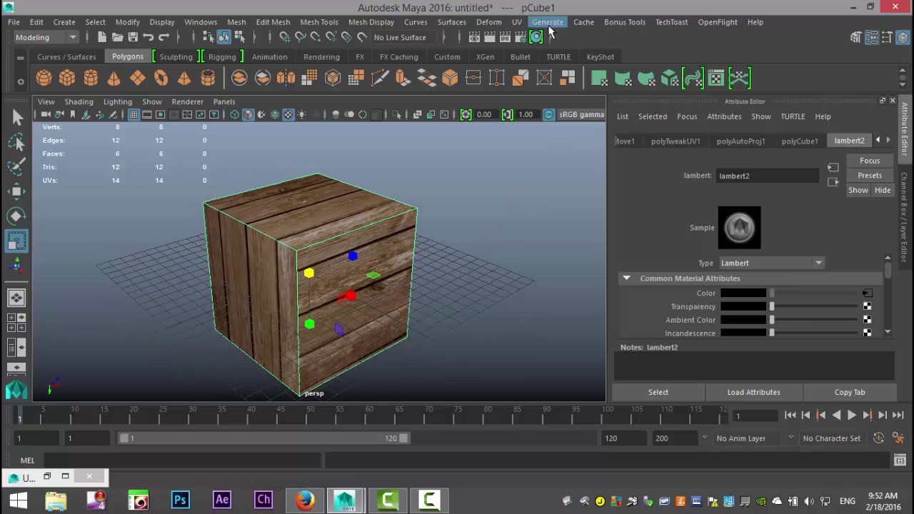
Step: Open the UV Editor, switch to vertex selection, and select the cube vertex at the lower-left corner of the UV shell
{"action": "left_click", "coordinate": [517, 21]}
{"action": "left_click", "coordinate": [562, 20]}
{"action": "scroll", "coordinate": [695, 307], "scroll_direction": "up", "scroll_amount": 6}
{"action": "middle_click_drag", "start_coordinate": [699, 337], "coordinate": [698, 405], "text": "alt"}
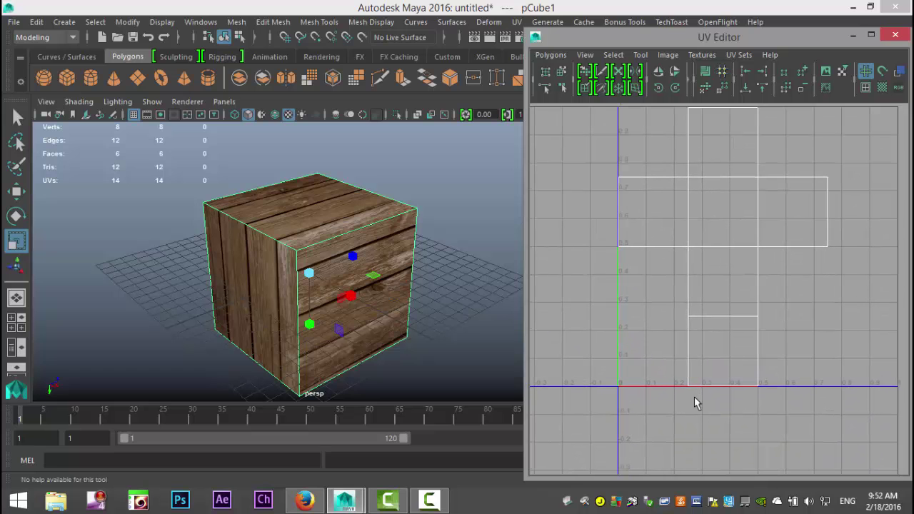
{"action": "right_click_drag", "start_coordinate": [687, 353], "coordinate": [638, 358]}
{"action": "left_click_drag", "start_coordinate": [681, 364], "coordinate": [713, 431]}
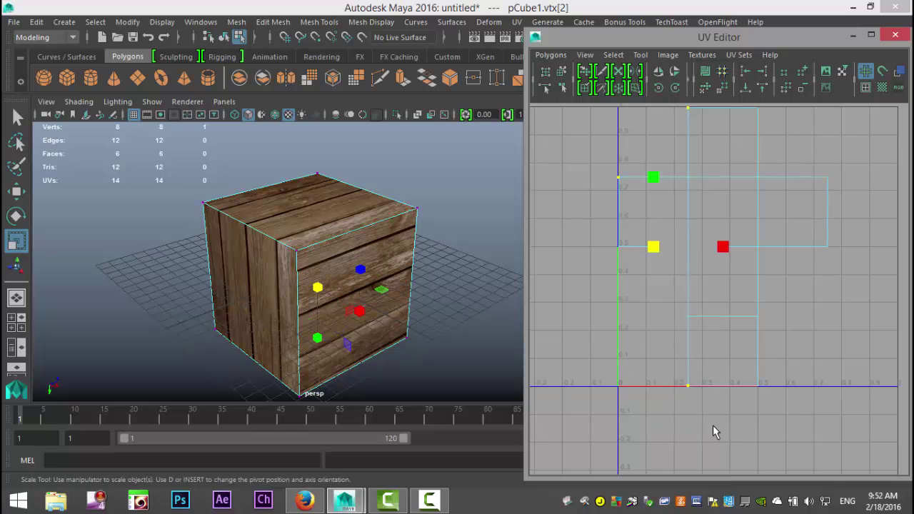
Step: Move the selected corner UVs in the negative U direction to skew the shell, and check the texture distortion on the cube's underside
{"action": "key", "text": "w"}
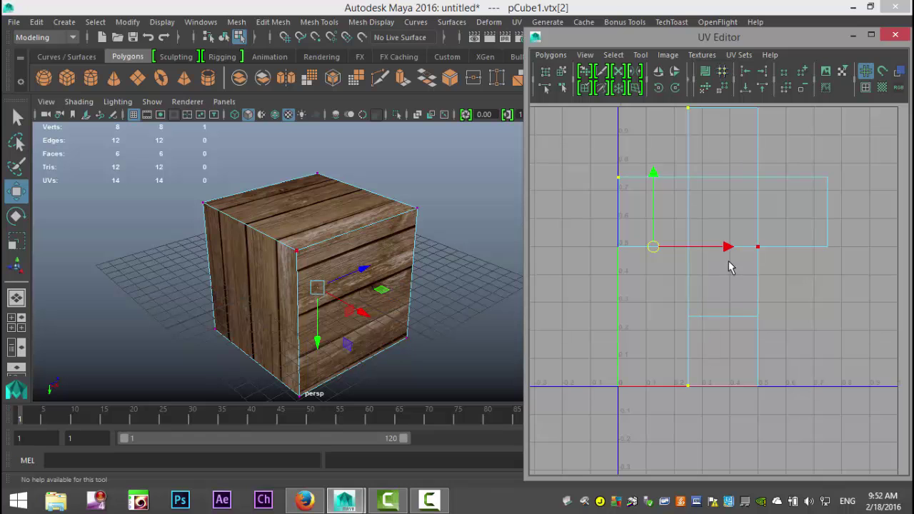
{"action": "left_click_drag", "start_coordinate": [725, 243], "coordinate": [689, 255]}
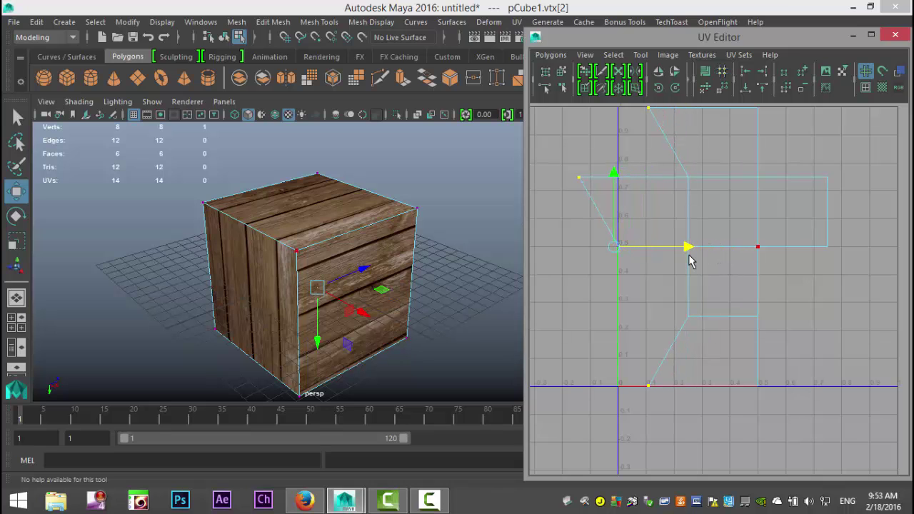
{"action": "left_click_drag", "start_coordinate": [412, 384], "coordinate": [397, 234], "text": "alt"}
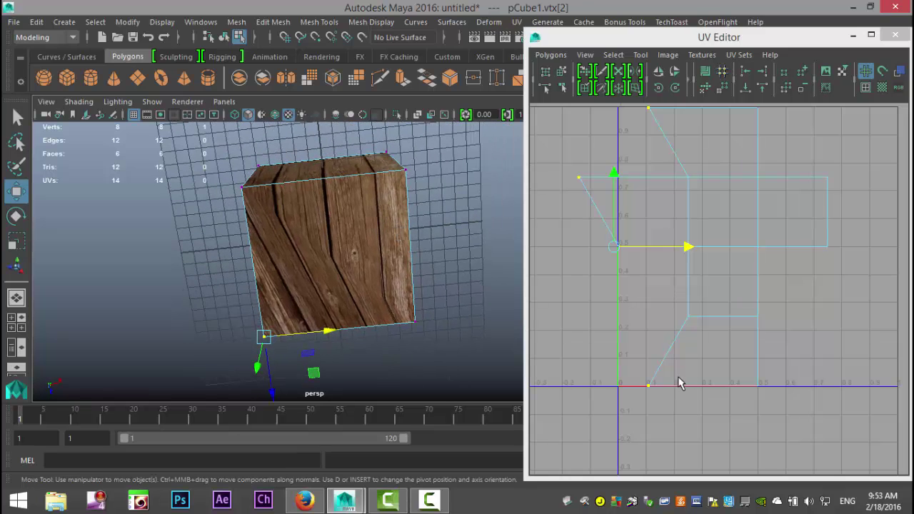
{"action": "mouse_move", "coordinate": [685, 248]}
{"action": "left_mouse_down"}
{"action": "mouse_move", "coordinate": [712, 250]}
{"action": "mouse_move", "coordinate": [691, 250]}
{"action": "left_mouse_up"}
{"action": "middle_click_drag", "start_coordinate": [698, 269], "coordinate": [700, 337], "text": "alt"}
{"action": "middle_click_drag", "start_coordinate": [624, 361], "coordinate": [631, 258], "text": "alt"}
{"action": "left_click_drag", "start_coordinate": [720, 250], "coordinate": [705, 281]}
{"action": "left_click", "coordinate": [580, 317]}
Step: Reselect the displaced corner UVs and move them back in the positive U direction to straighten the cross-shaped shell
{"action": "scroll", "coordinate": [585, 332], "scroll_direction": "down", "scroll_amount": 3}
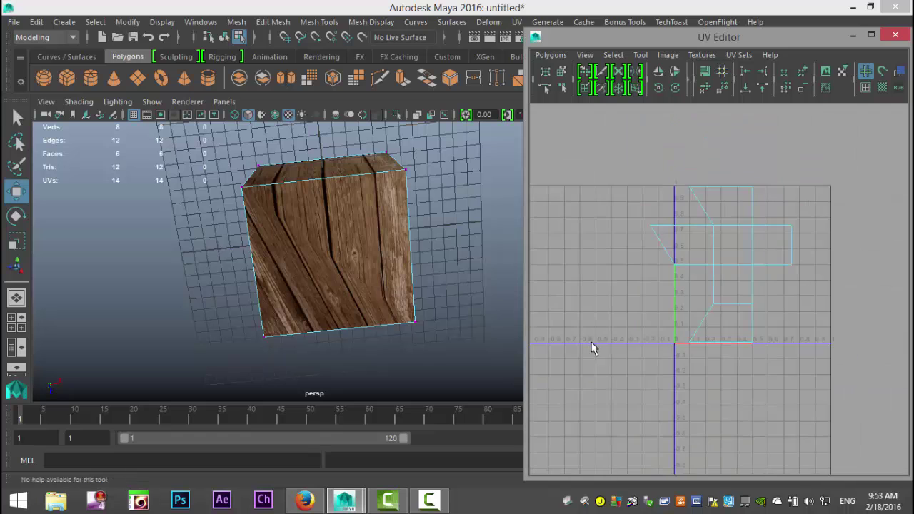
{"action": "middle_click_drag", "start_coordinate": [624, 346], "coordinate": [610, 355], "text": "alt"}
{"action": "scroll", "coordinate": [698, 285], "scroll_direction": "up", "scroll_amount": 2}
{"action": "left_click_drag", "start_coordinate": [660, 178], "coordinate": [675, 190]}
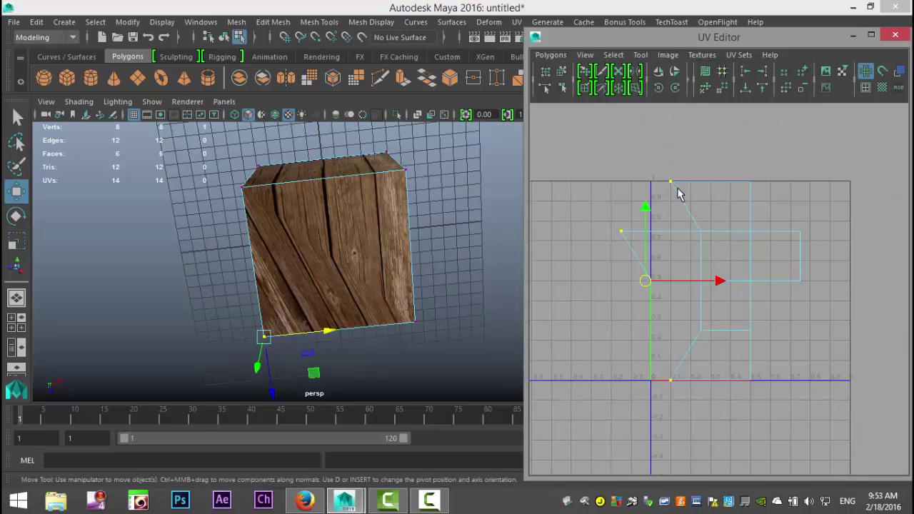
{"action": "left_click_drag", "start_coordinate": [719, 280], "coordinate": [750, 282]}
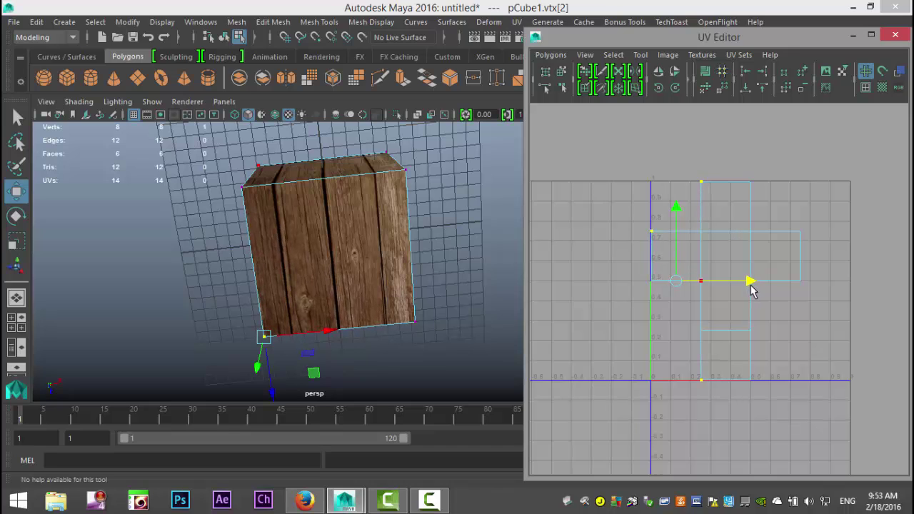
Step: Inspect the wood texture on the cube's top and side faces from an upright perspective and at close range
{"action": "left_click_drag", "start_coordinate": [405, 277], "coordinate": [345, 330], "text": "alt"}
{"action": "scroll", "coordinate": [349, 279], "scroll_direction": "down", "scroll_amount": 3}
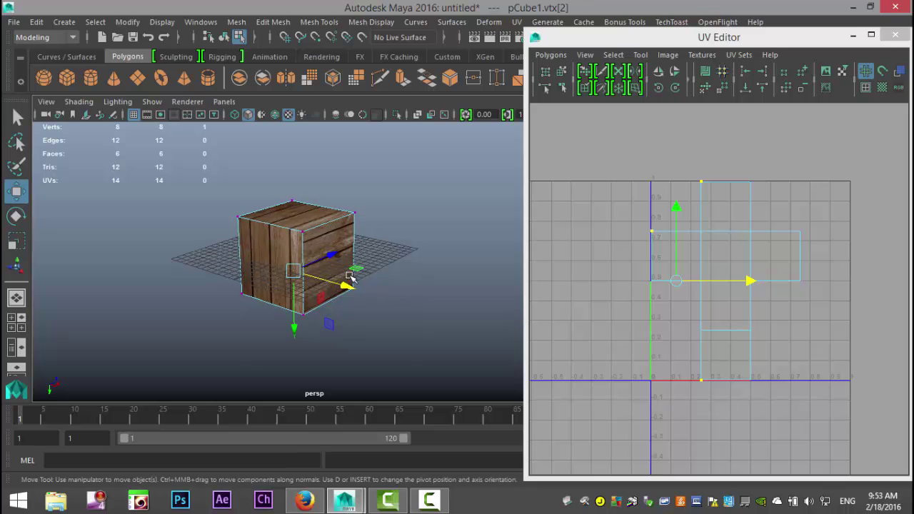
{"action": "scroll", "coordinate": [375, 284], "scroll_direction": "up", "scroll_amount": 8}
{"action": "left_click_drag", "start_coordinate": [397, 277], "coordinate": [401, 310], "text": "alt"}
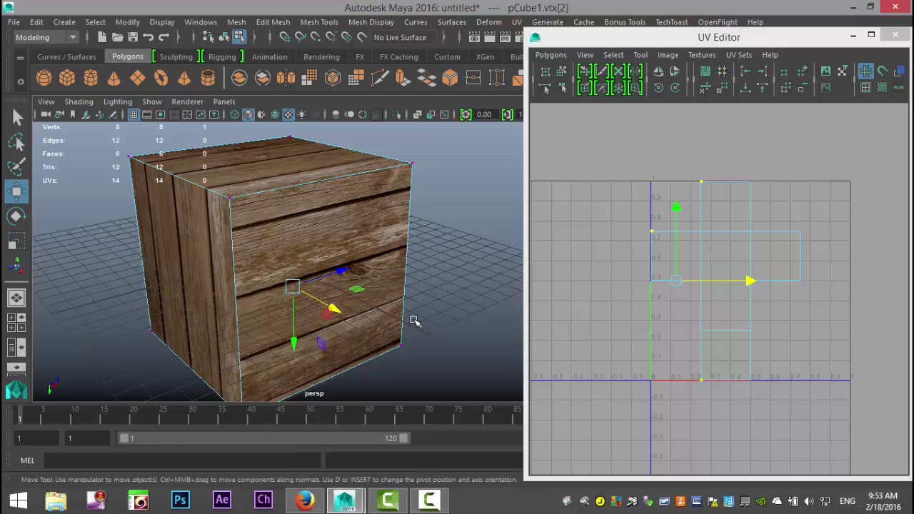